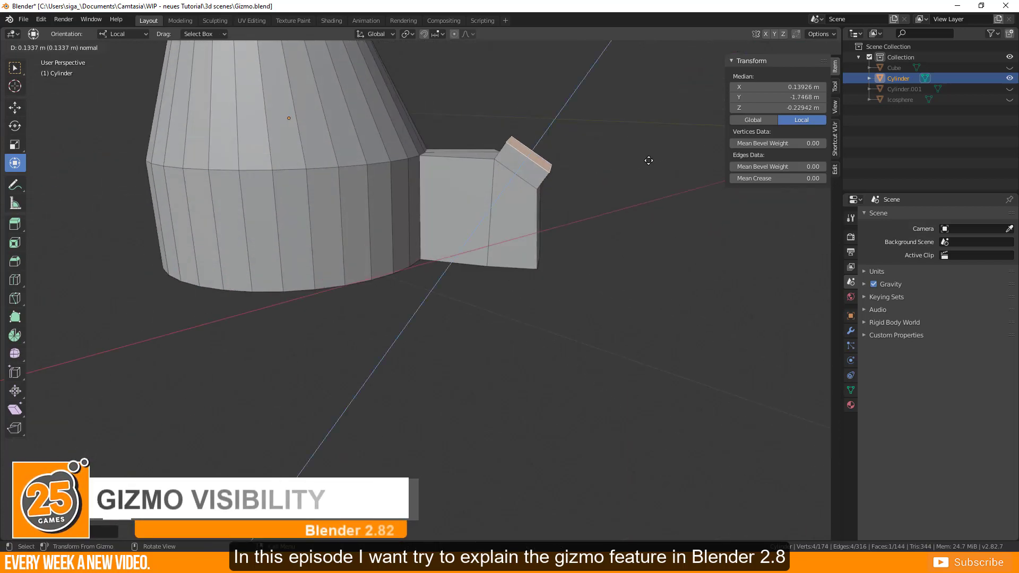
- Lengthen the spout extrusion, then pull its face outward along the Normal orientation with the Scale tool
click(678, 114)
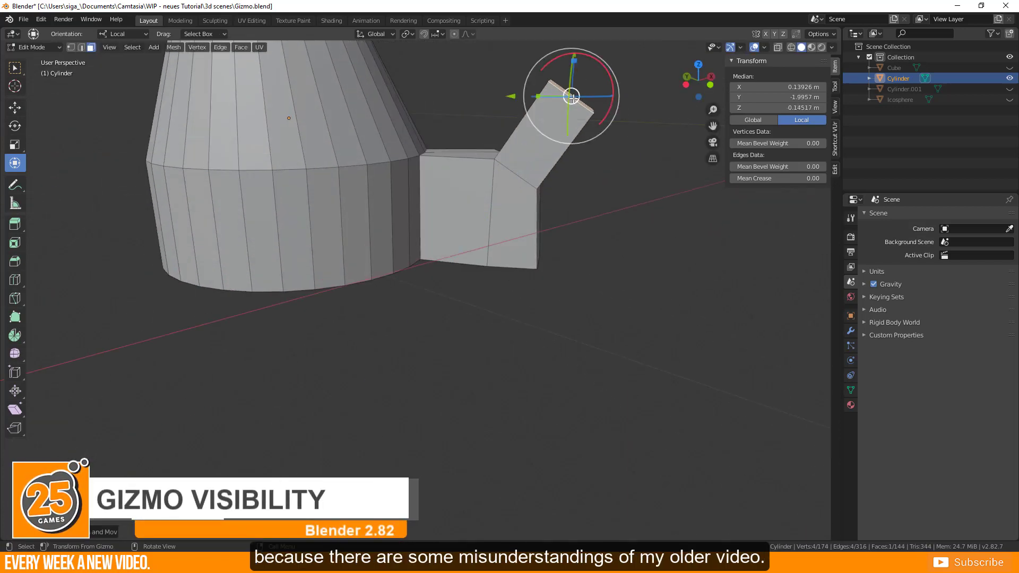
click(15, 145)
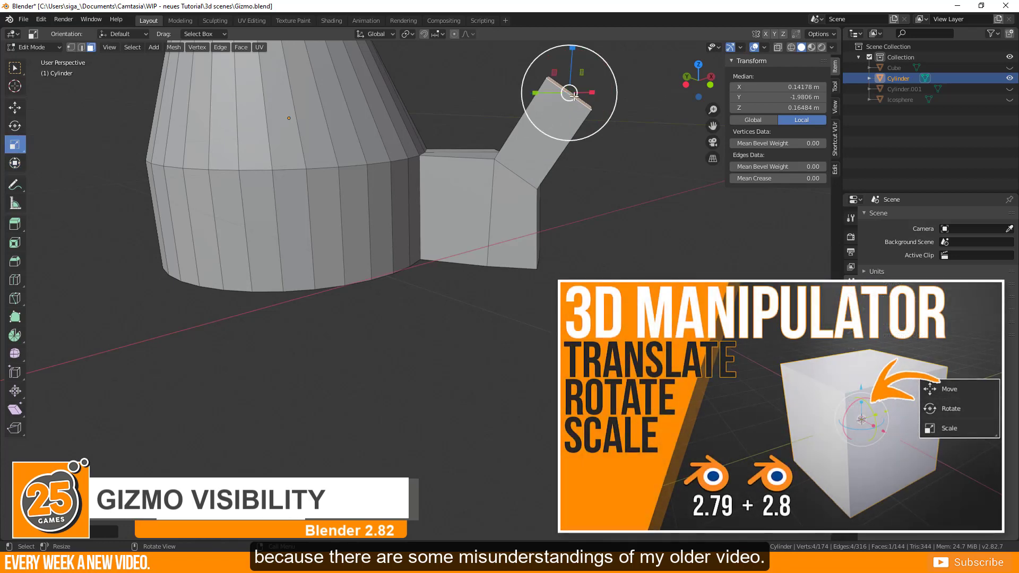
middle_drag(531, 186, 508, 168)
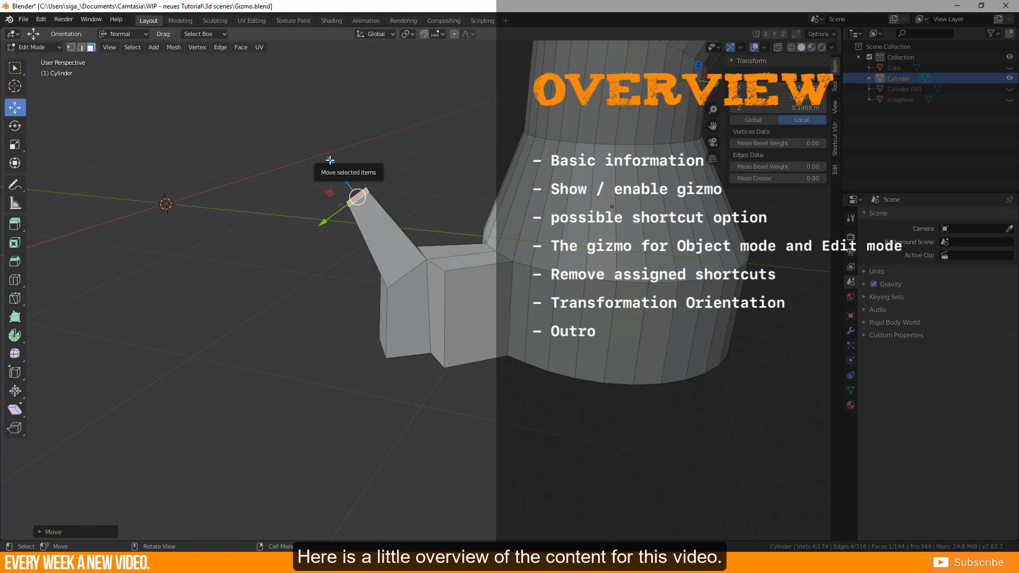
drag(329, 166, 373, 195)
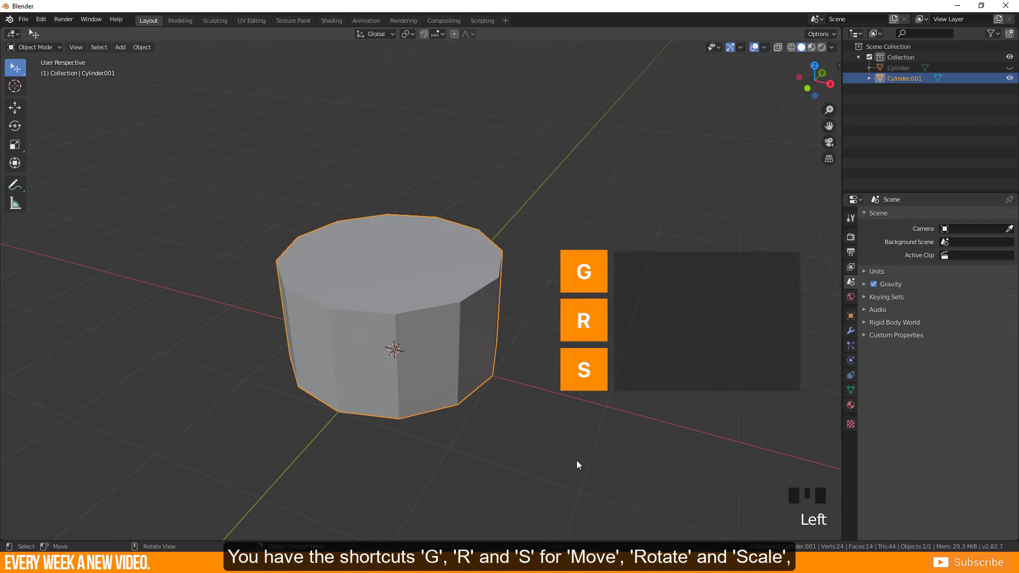
- Try moving, rotating and scaling the cylinder, cancelling each with a right-click
key(g)
right_click(602, 432)
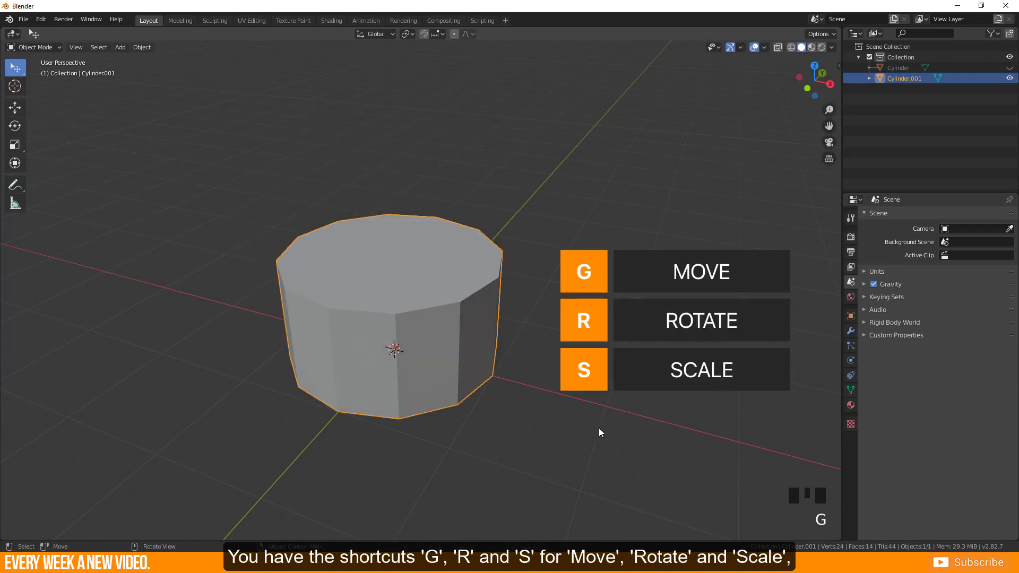
key(r)
right_click(677, 451)
key(s)
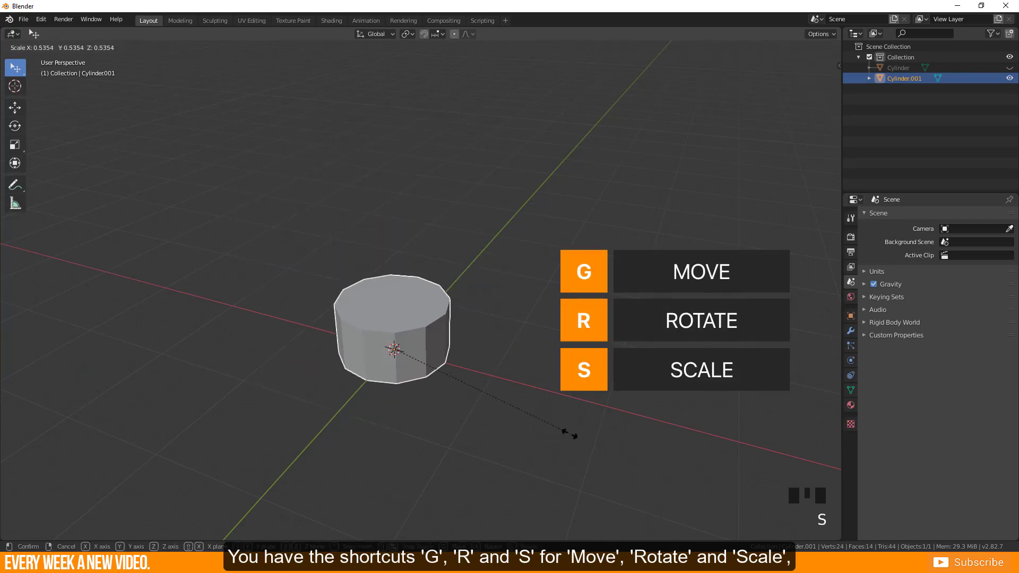
right_click(538, 409)
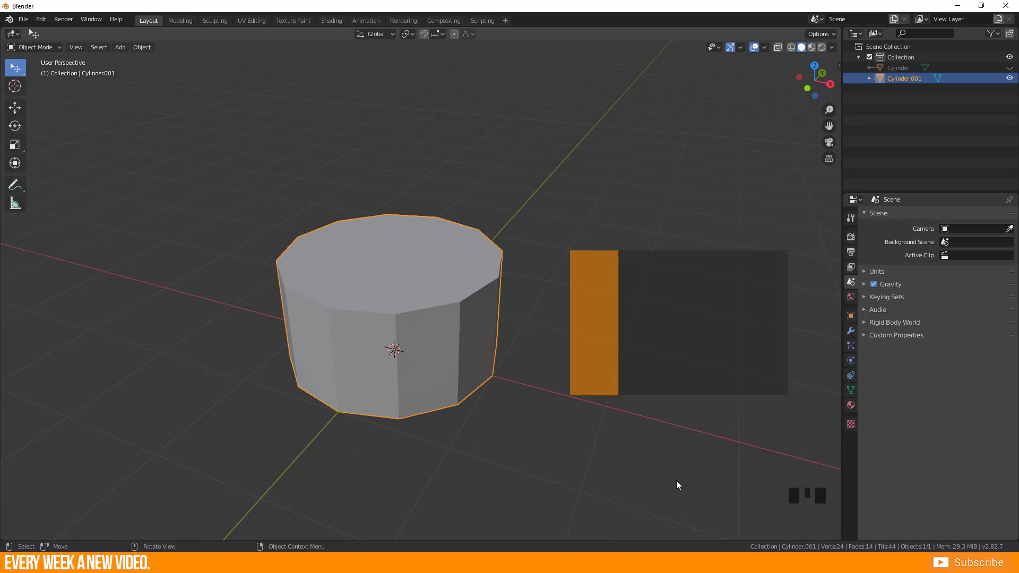
- Shrink the cylinder to 0.501, then begin enlarging it again
key(s)
click(533, 422)
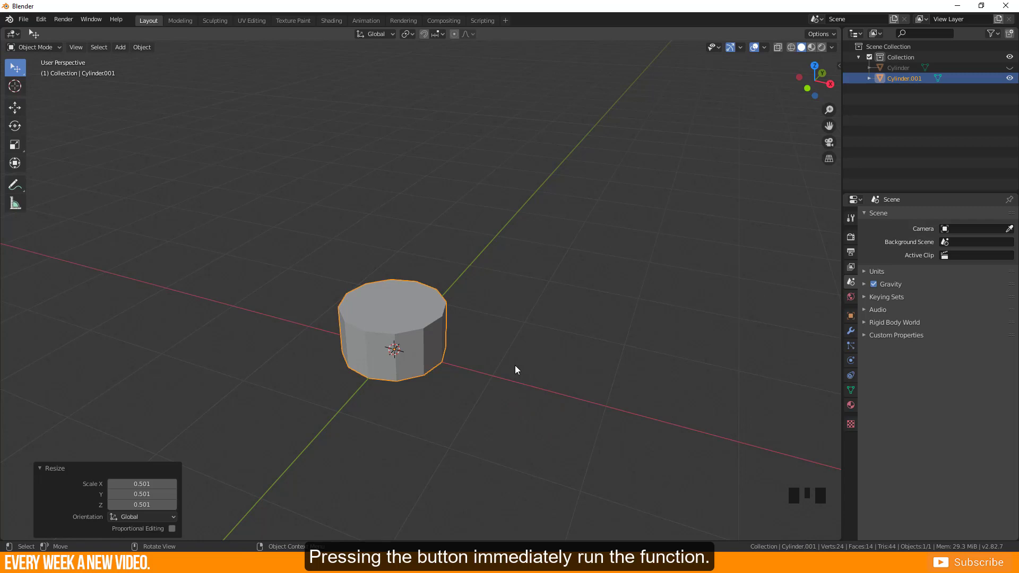
key(s)
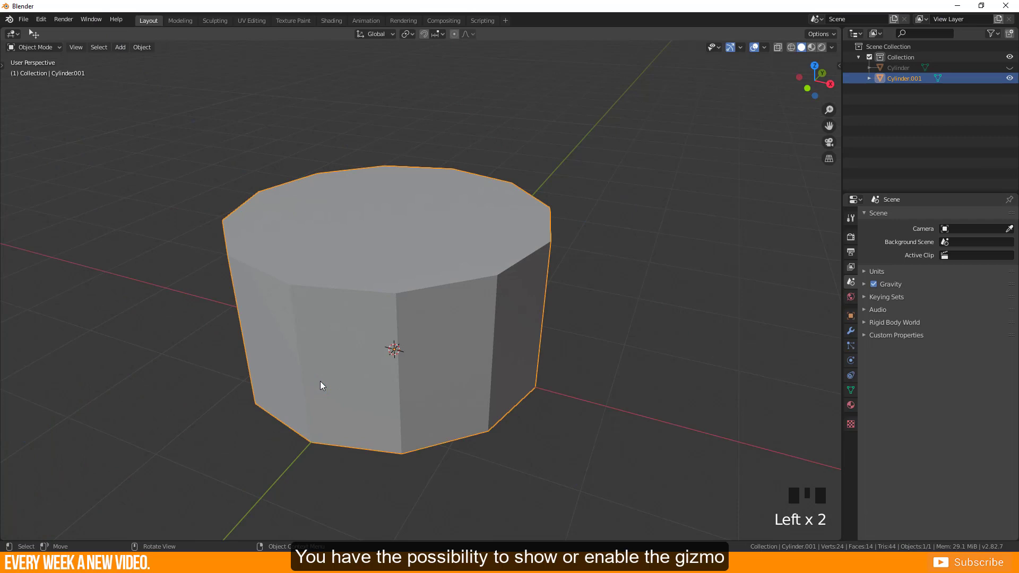
key(t)
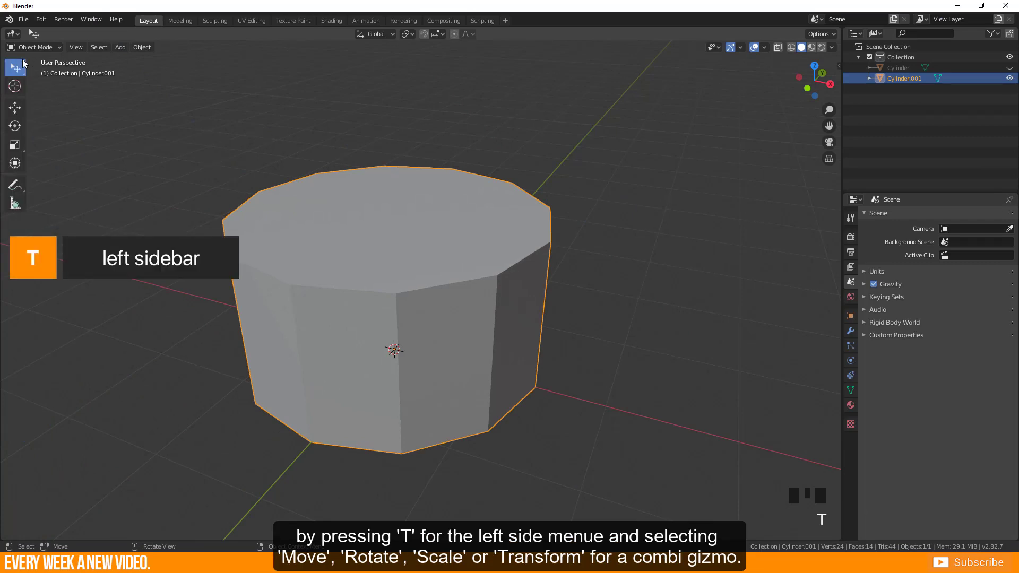
click(16, 109)
click(15, 126)
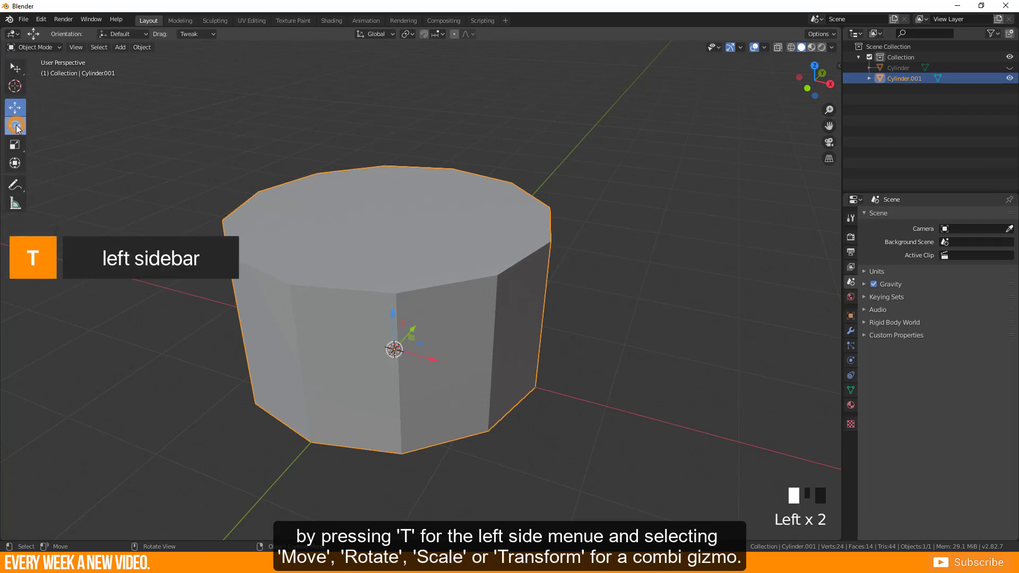
click(18, 148)
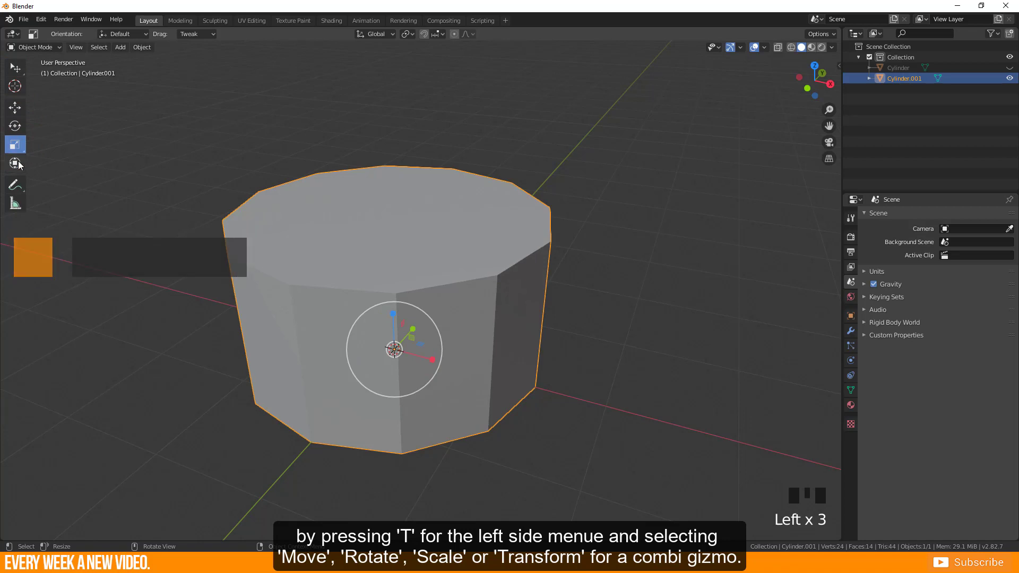
click(16, 164)
click(15, 67)
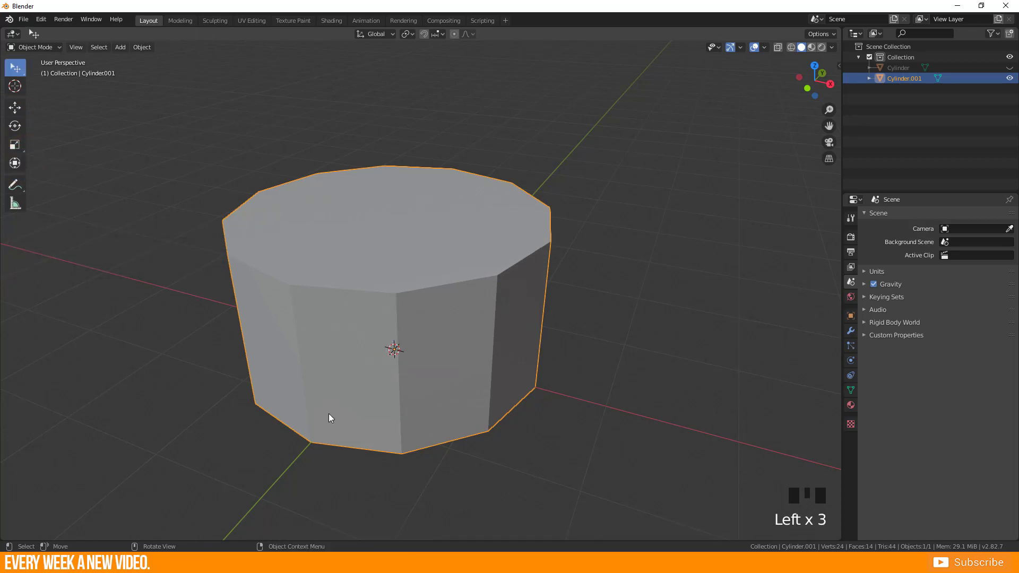
- Enable the Move, Rotate and Scale object gizmos together in the viewport Gizmo menu
click(741, 47)
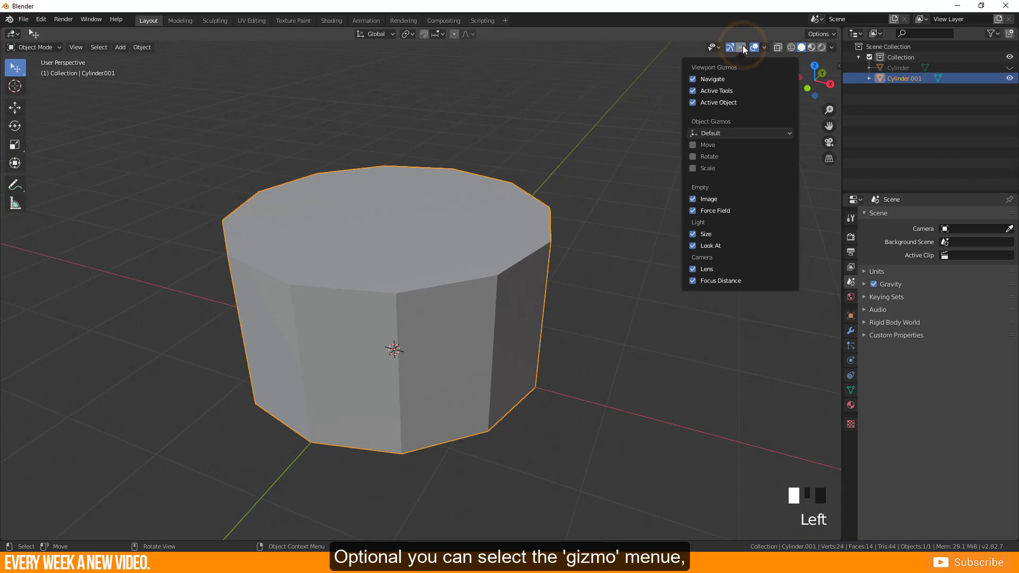
click(693, 156)
click(692, 156)
click(693, 168)
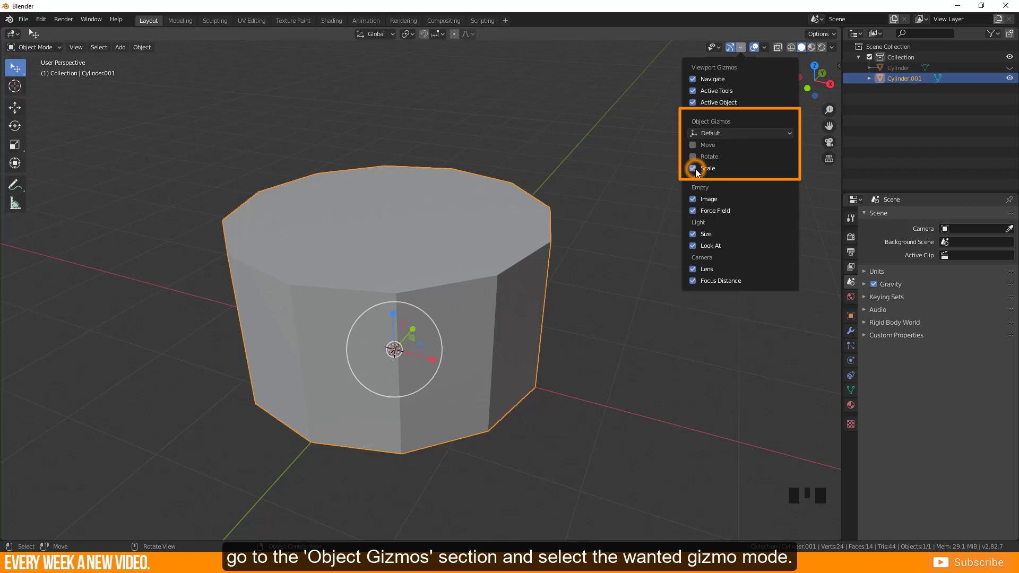
click(693, 169)
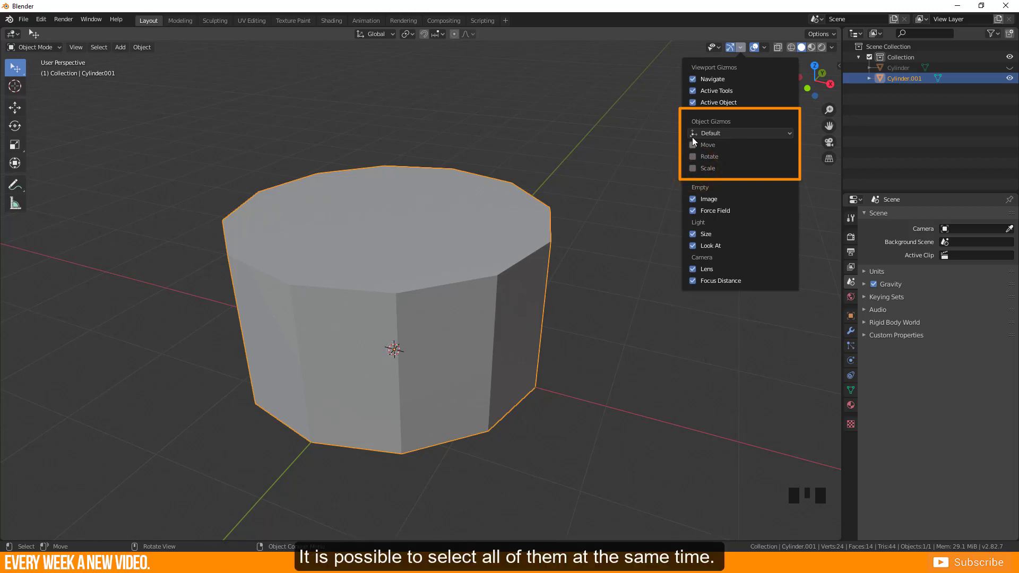
click(692, 145)
click(692, 156)
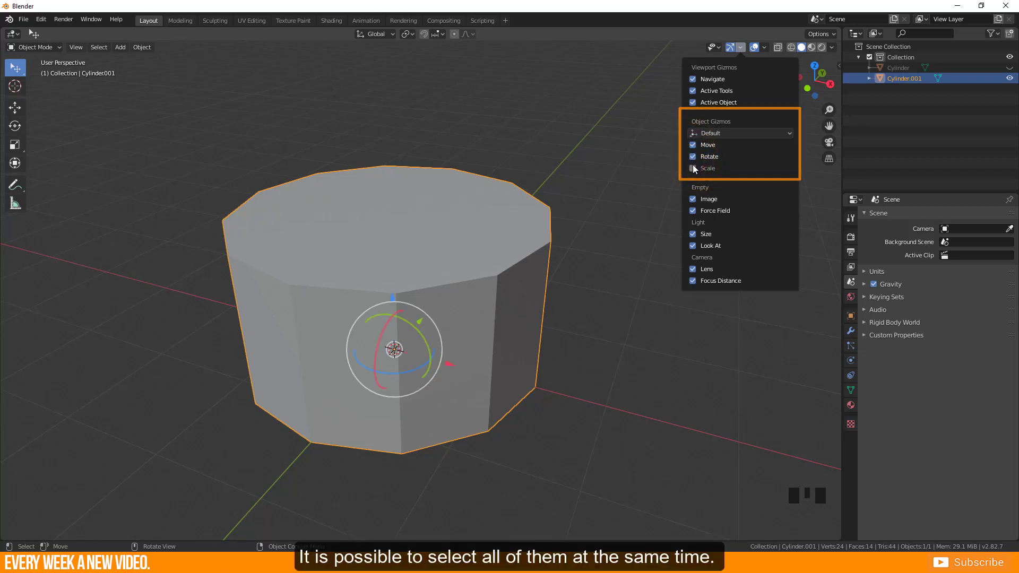
click(693, 168)
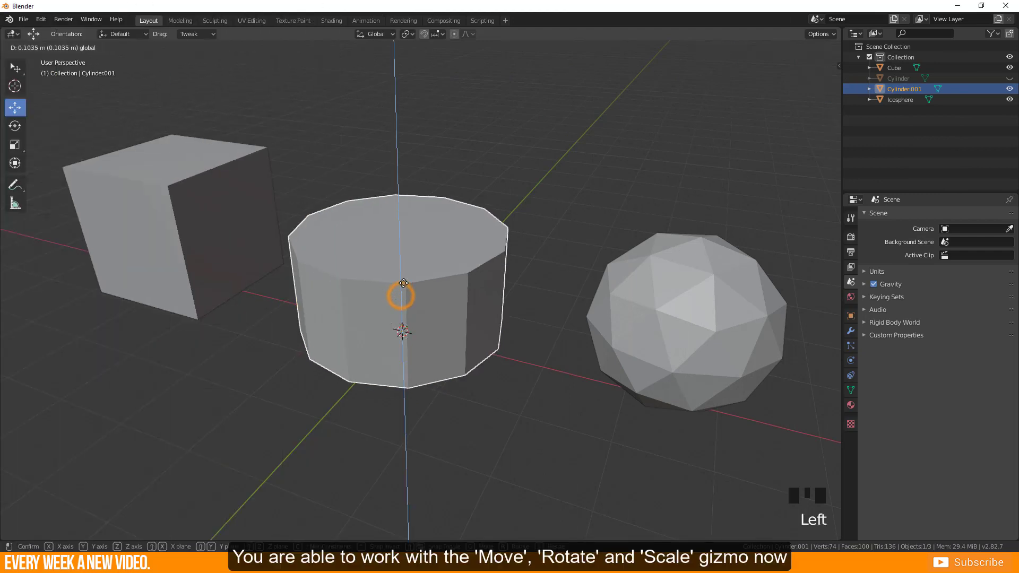
- Reposition the cylinder and then the cube using their move gizmos
drag(404, 296, 449, 321)
click(454, 315)
drag(408, 273, 408, 286)
click(232, 268)
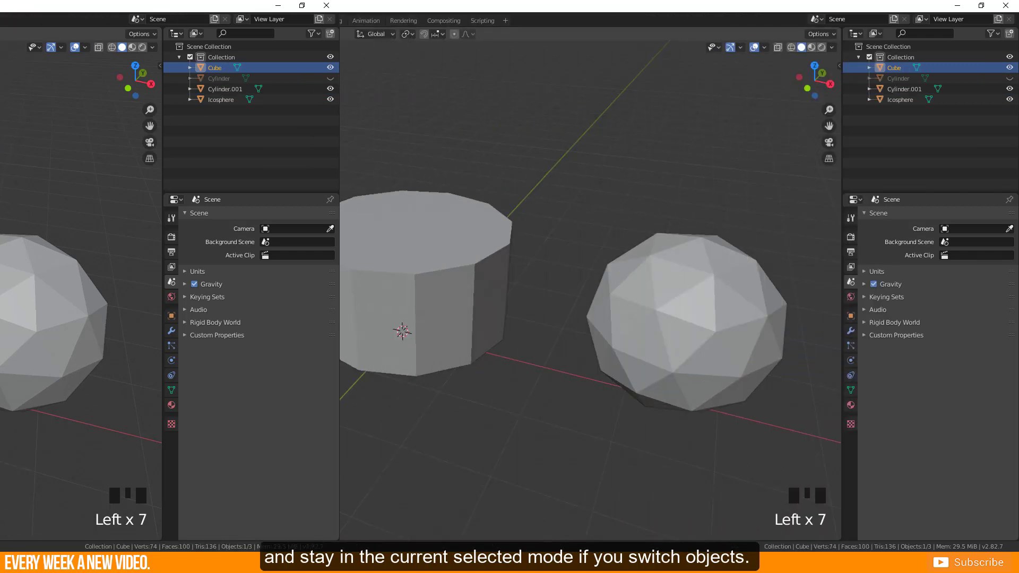
drag(178, 170, 171, 179)
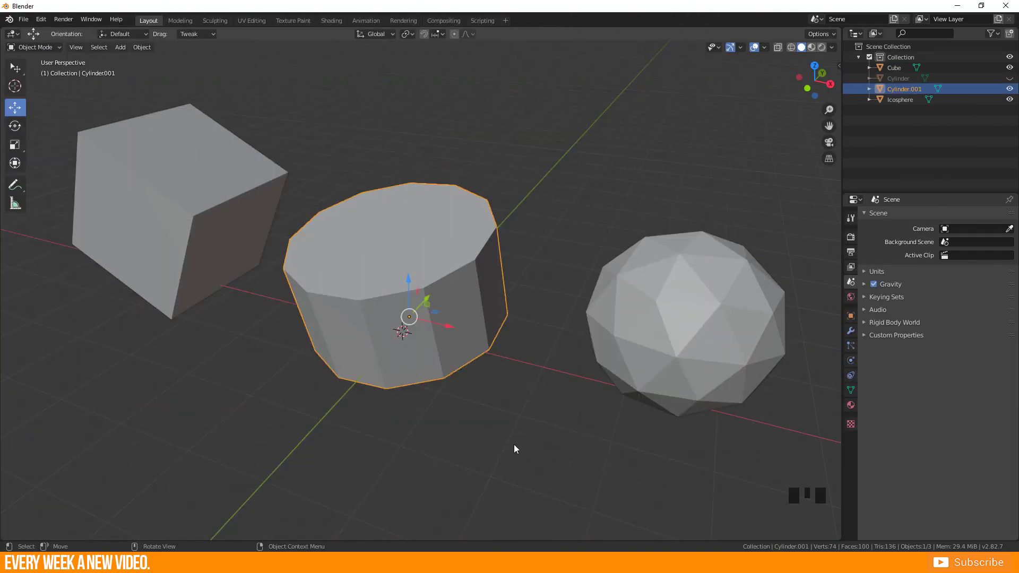
- Start scaling and rotating the cylinder, cancelling both to restore it
key(s)
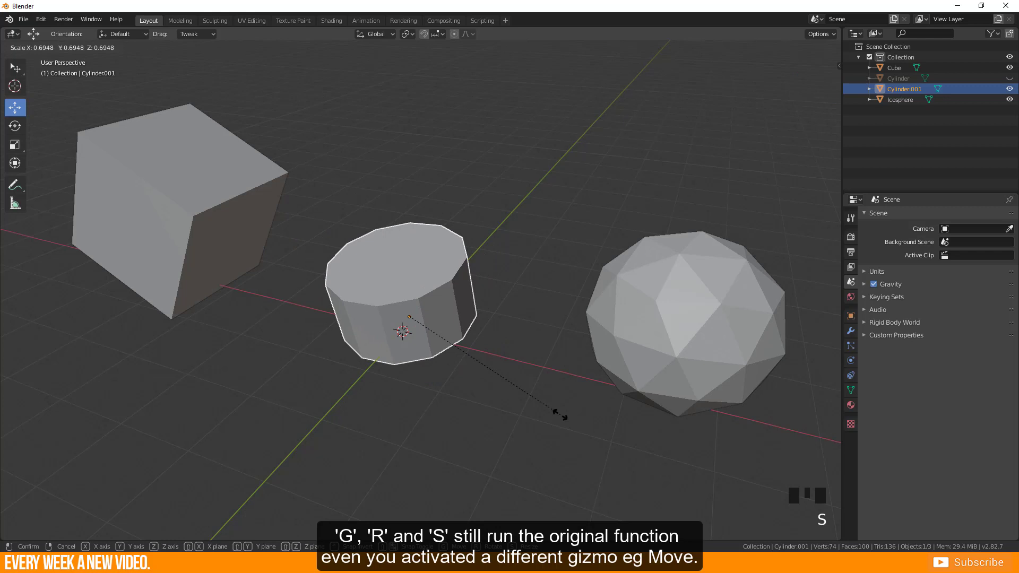
right_click(582, 431)
key(r)
right_click(584, 426)
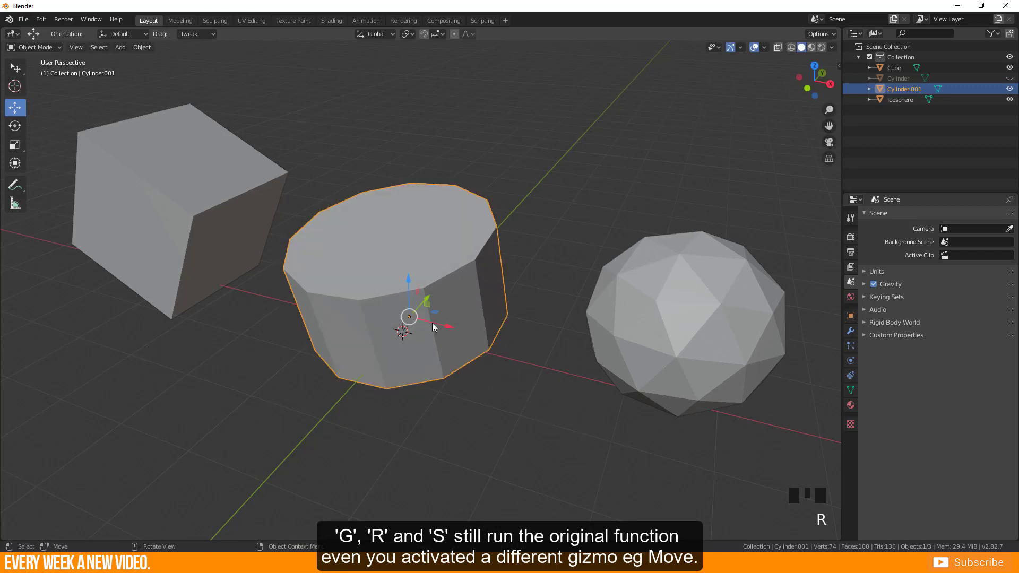
- Raise the middle cylinder slightly and scale it down to 0.802
drag(415, 283, 404, 280)
key(s)
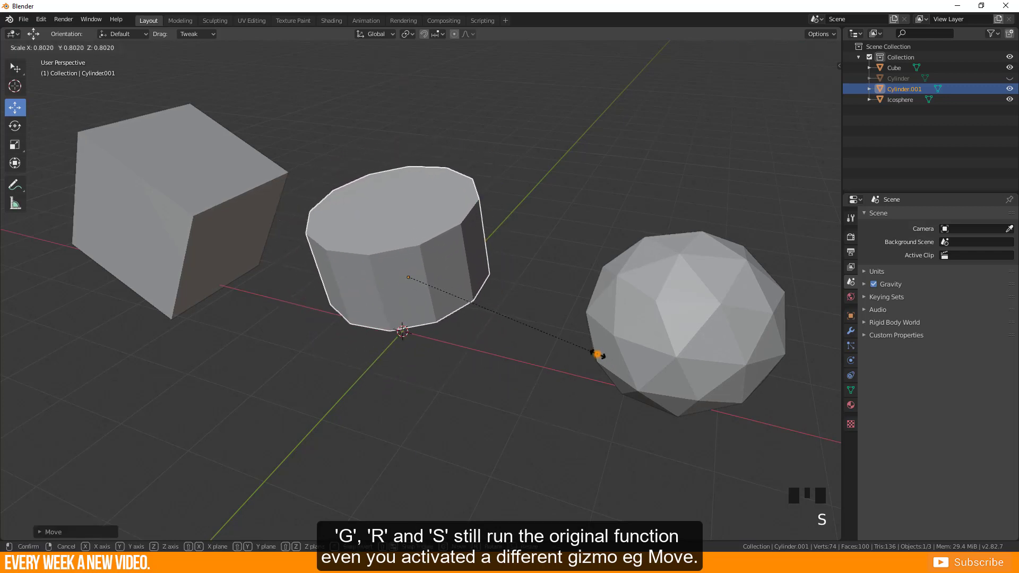
click(600, 355)
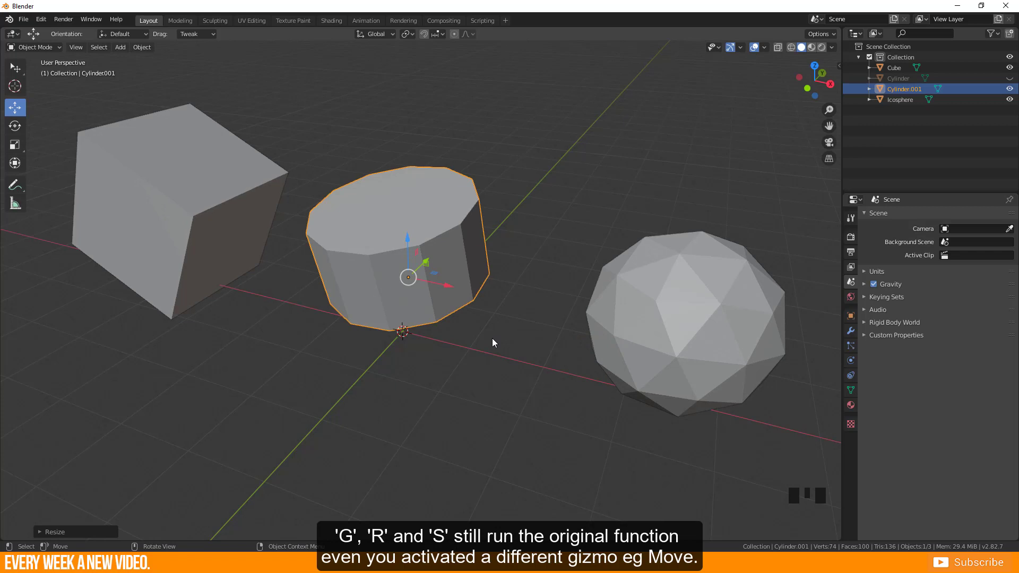
triple_click(384, 312)
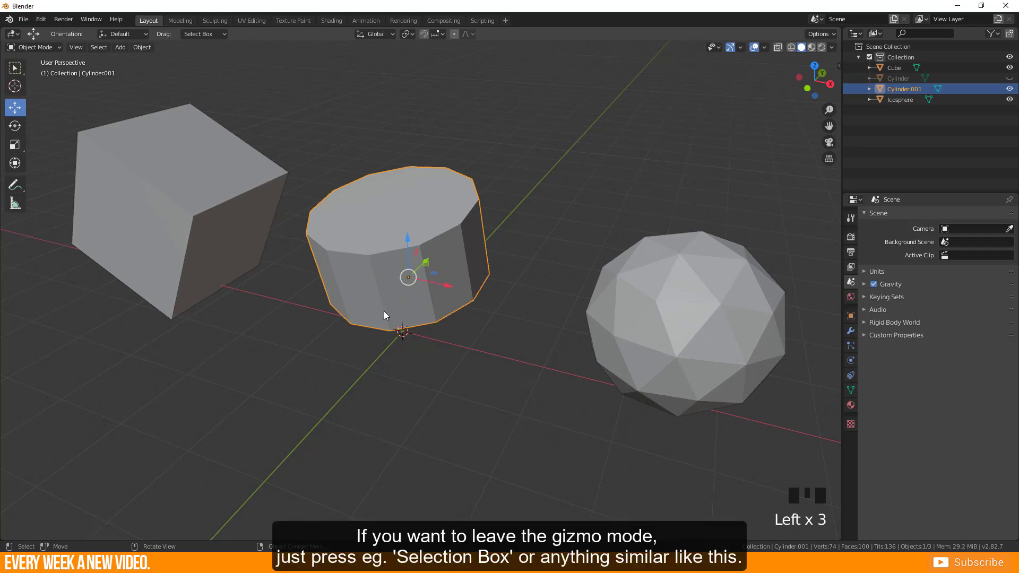
- Switch to the Select Box tool, deselect everything, and reselect the middle cylinder without a gizmo
click(17, 69)
click(325, 355)
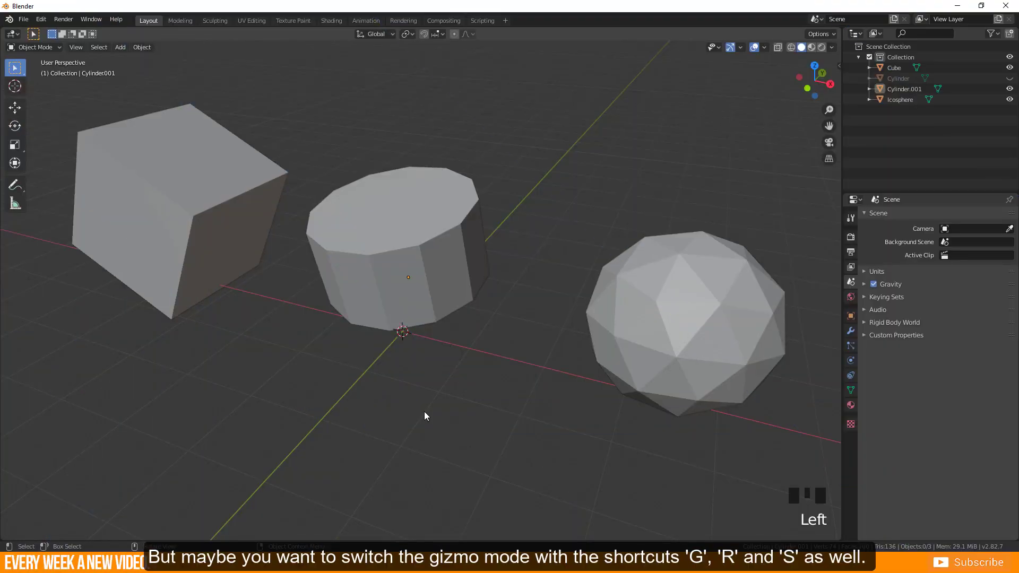
click(391, 296)
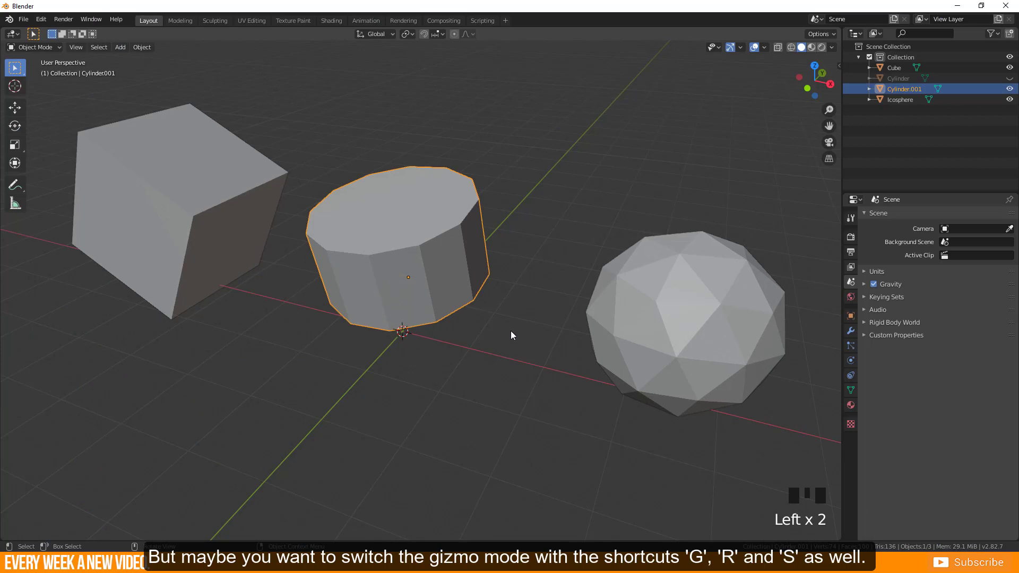
- Test G, R and S on the cylinder, then cancel with Escape leaving it unchanged
key(g)
key(r)
key(s)
key(Escape)
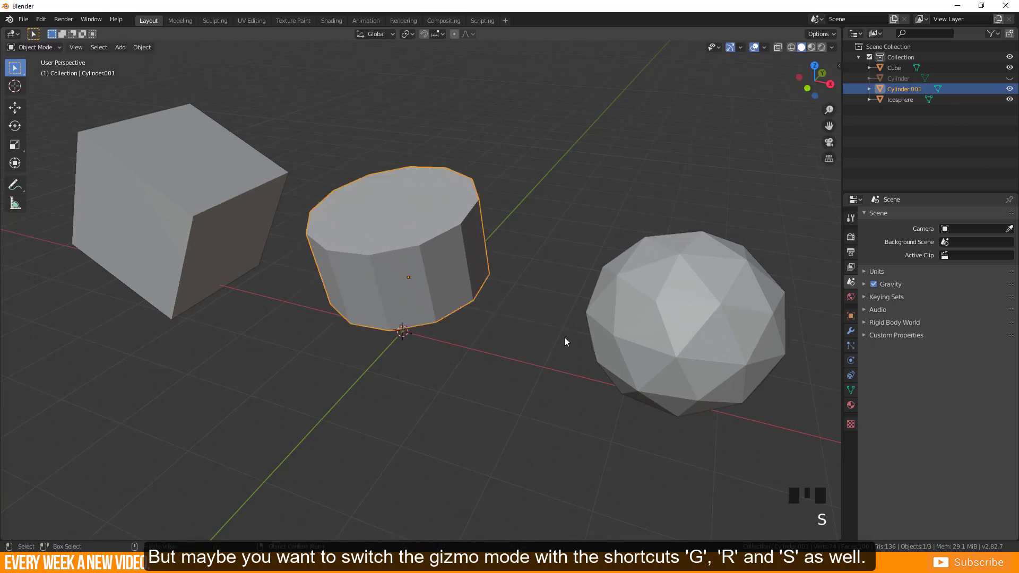
- Assign shortcuts G, R and S to the Move, Rotate and Scale toolbar tools
right_click(16, 113)
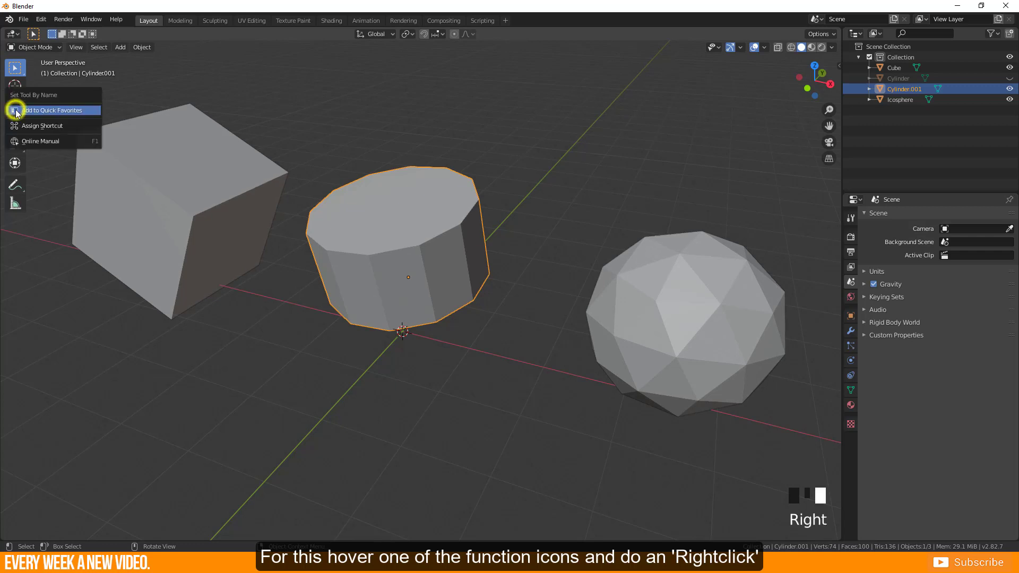
click(45, 128)
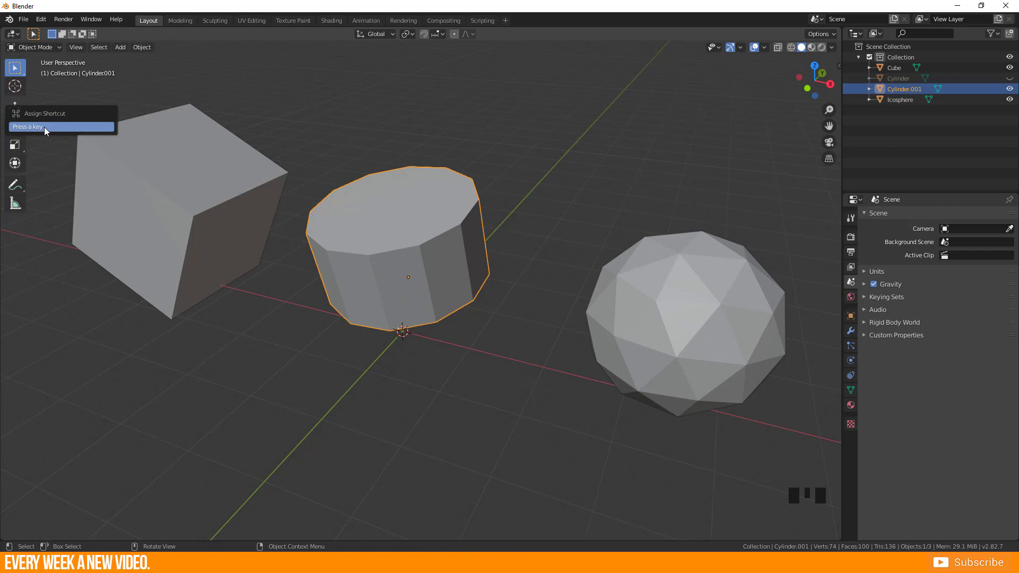
key(g)
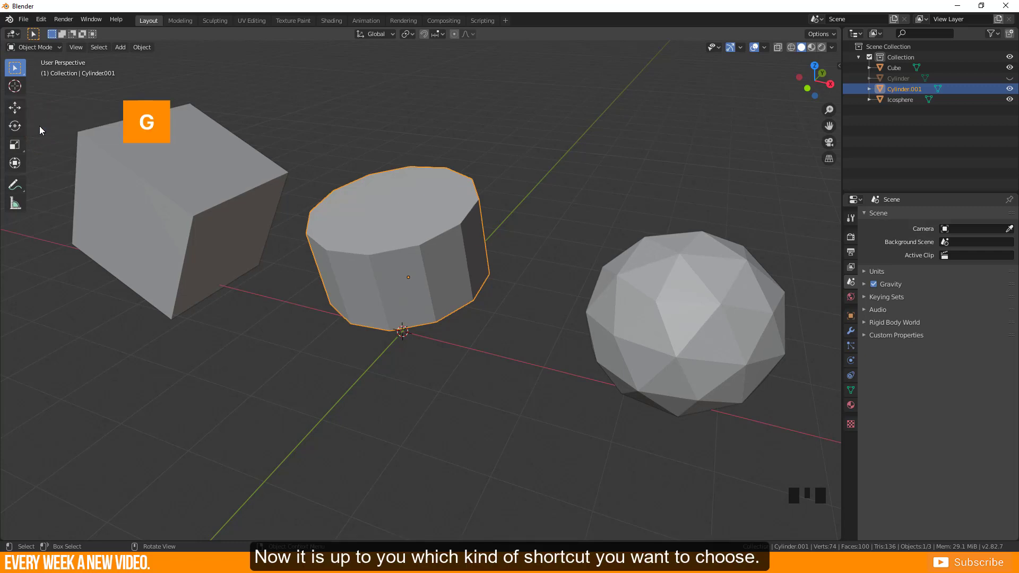
right_click(16, 127)
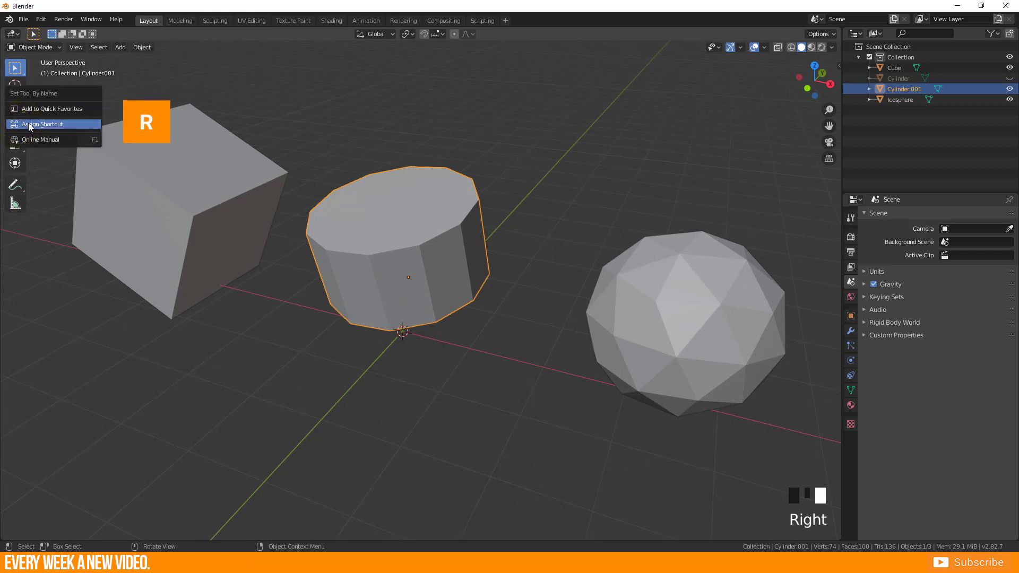
click(29, 125)
key(r)
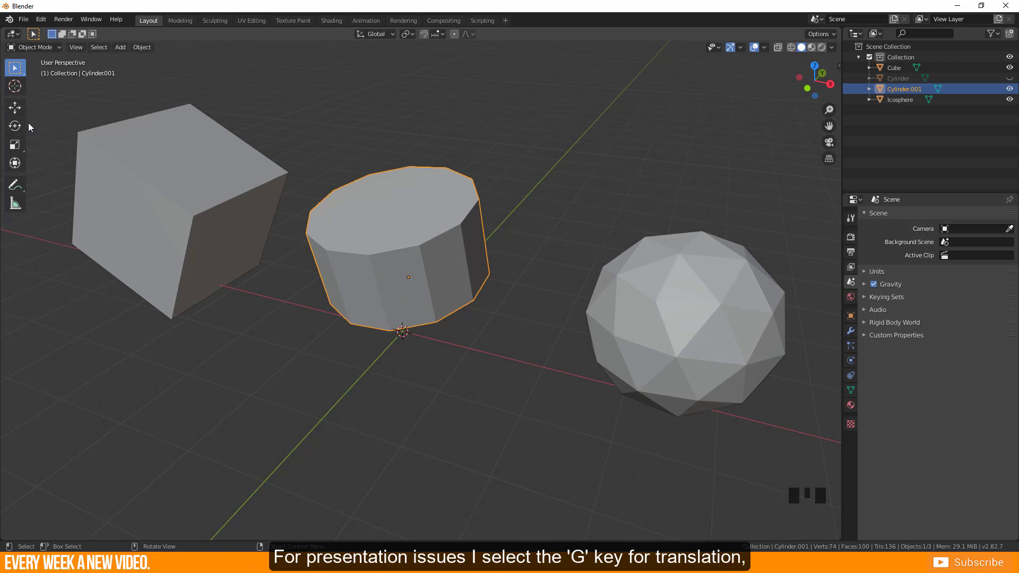
right_click(17, 145)
click(34, 145)
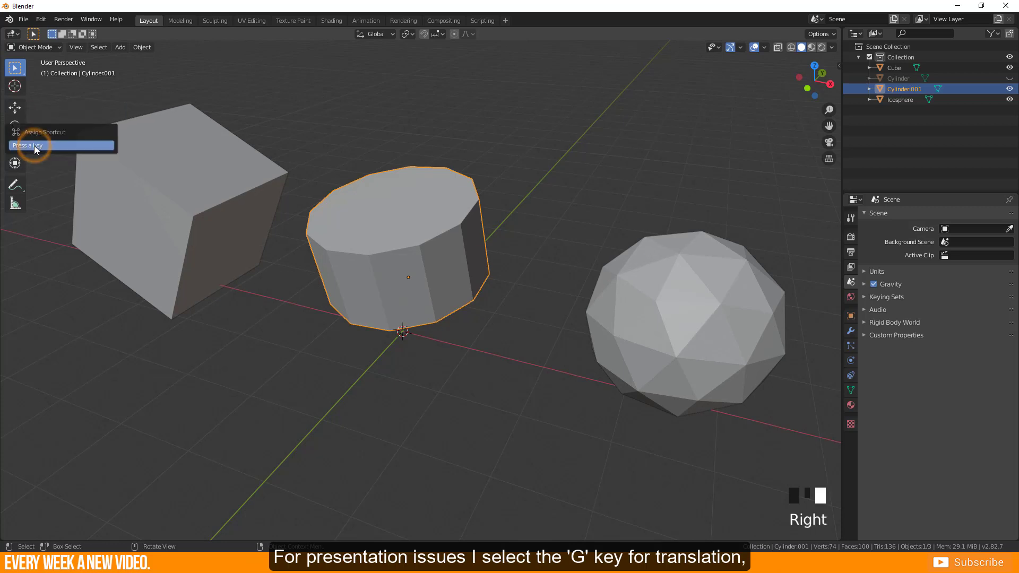
key(s)
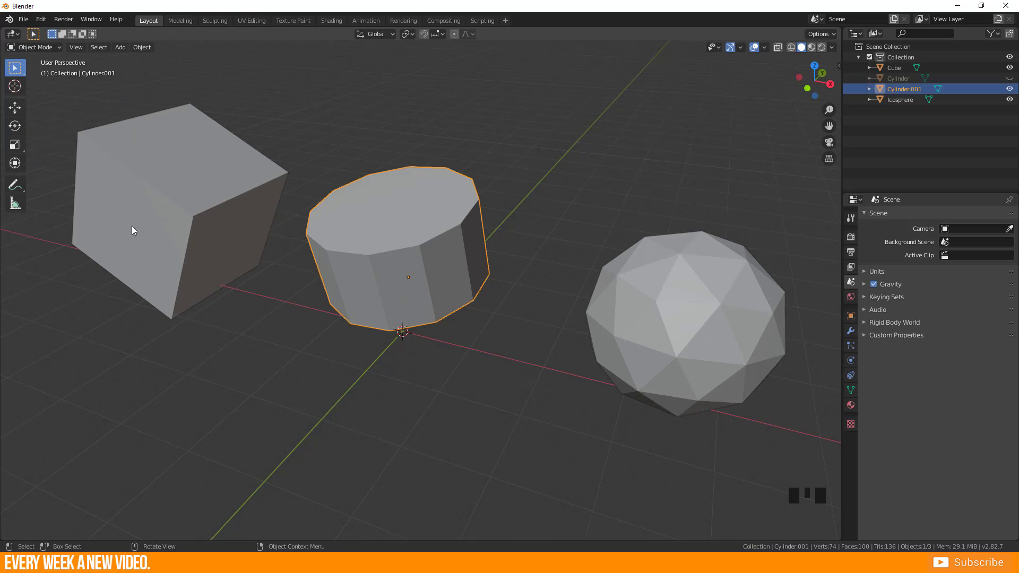
- Cycle the gizmos with G, R, S and scale the cylinder to about three quarters
key(g)
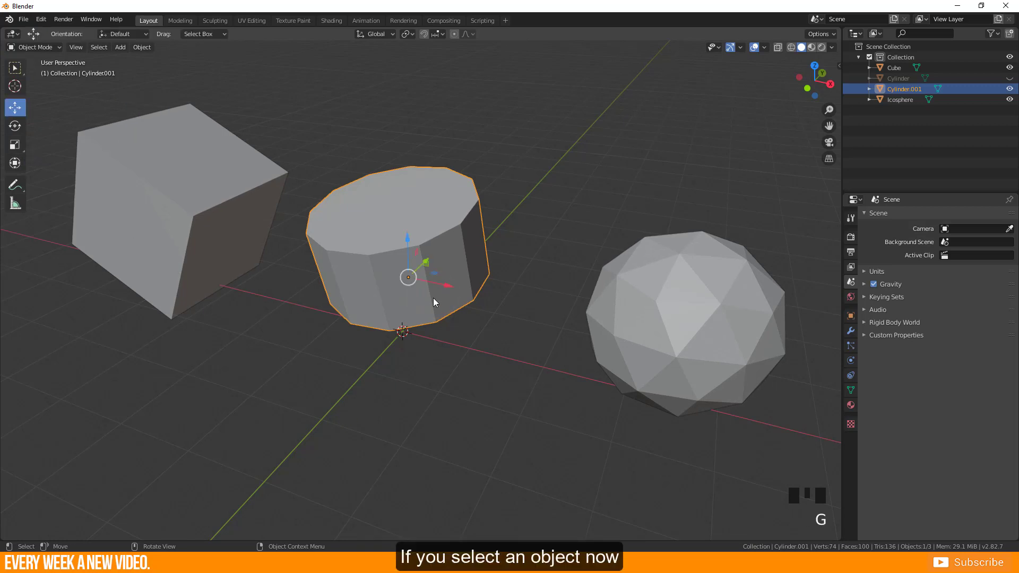
key(r)
key(s)
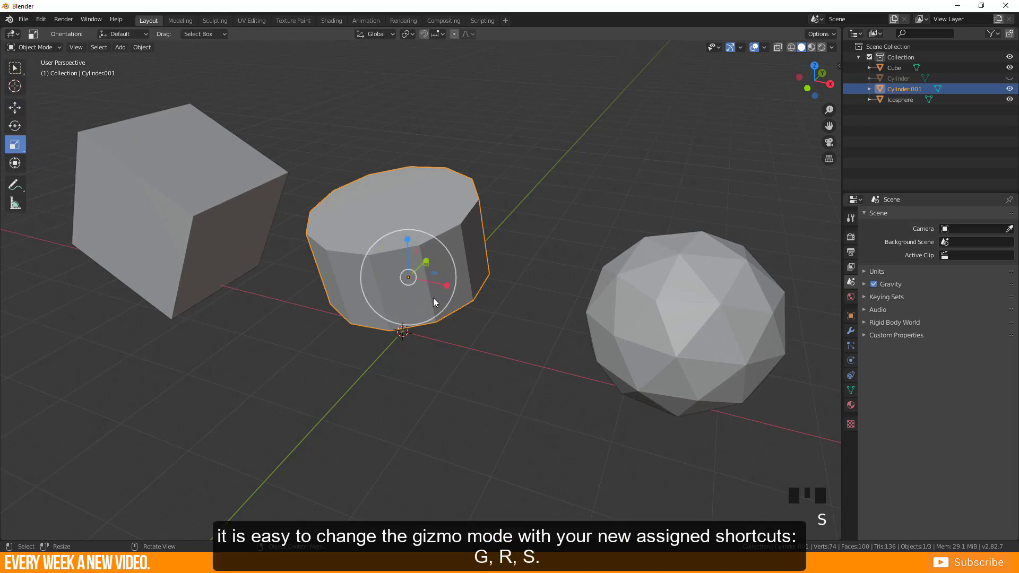
click(408, 277)
drag(409, 277, 447, 327)
- Switch to the rotate, then the move gizmo, and slide the cylinder along Y
key(r)
key(w)
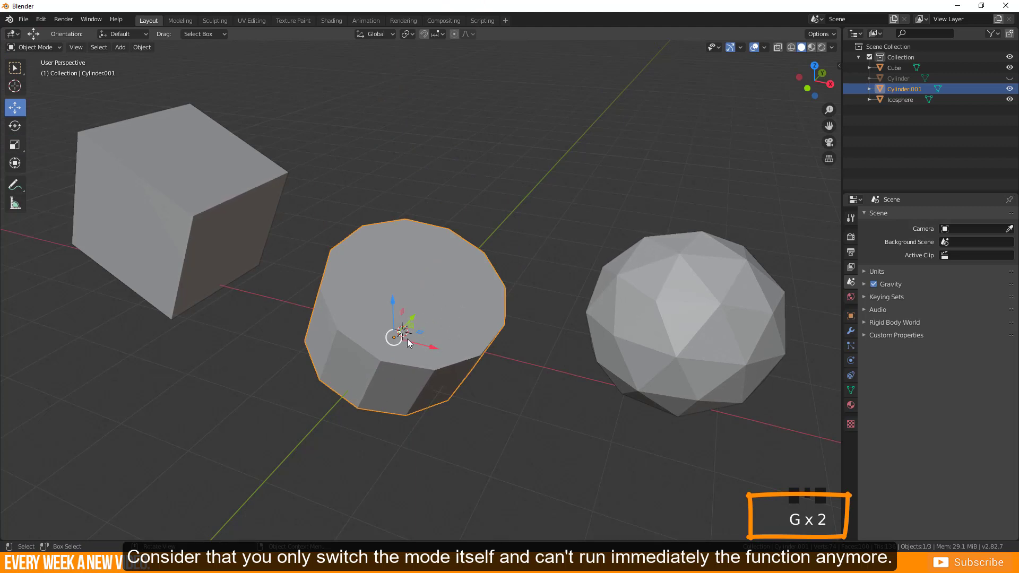
drag(413, 316, 440, 293)
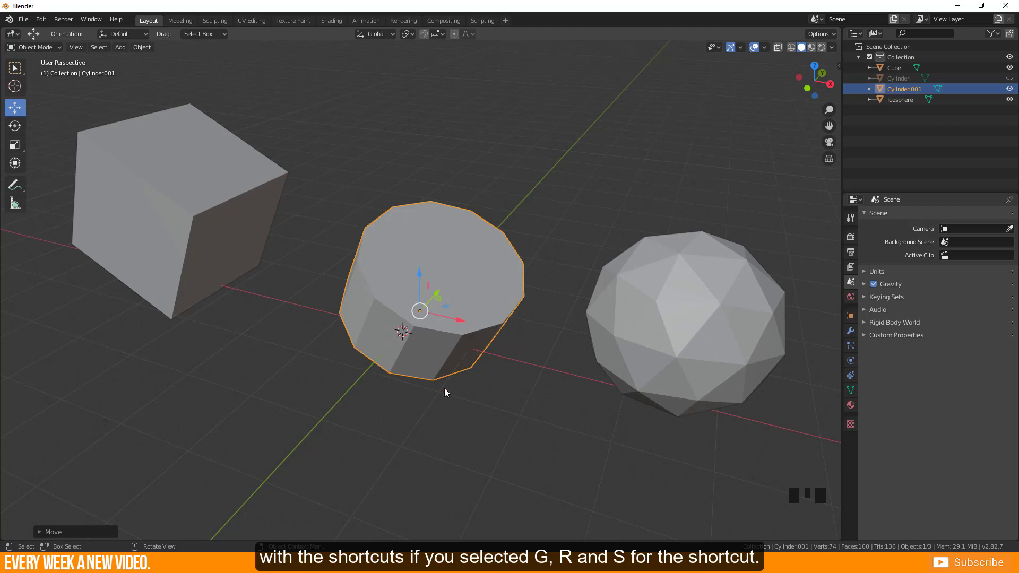
- Try assigning the already-taken H key as the Move tool's shortcut
right_click(13, 128)
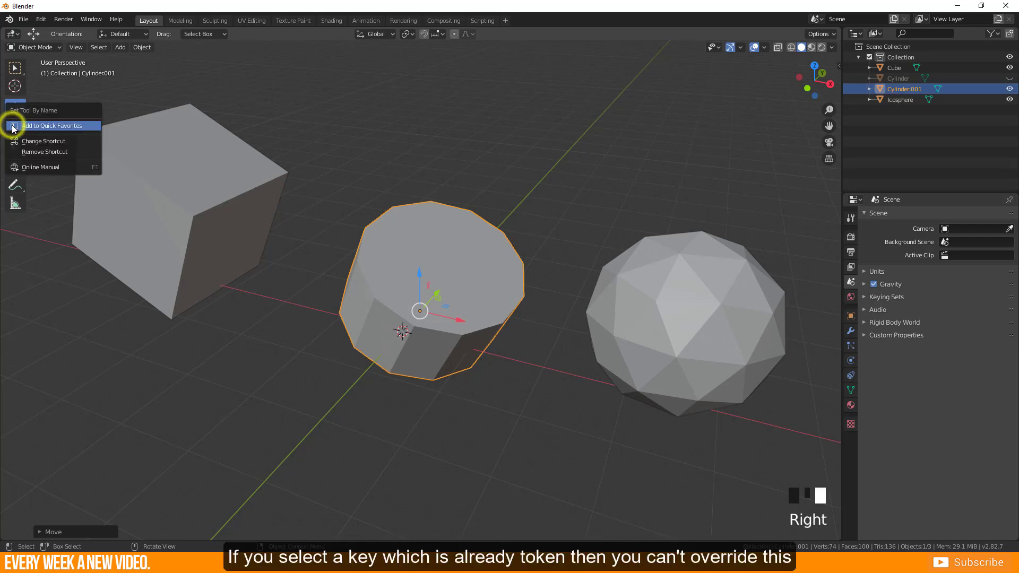
click(41, 143)
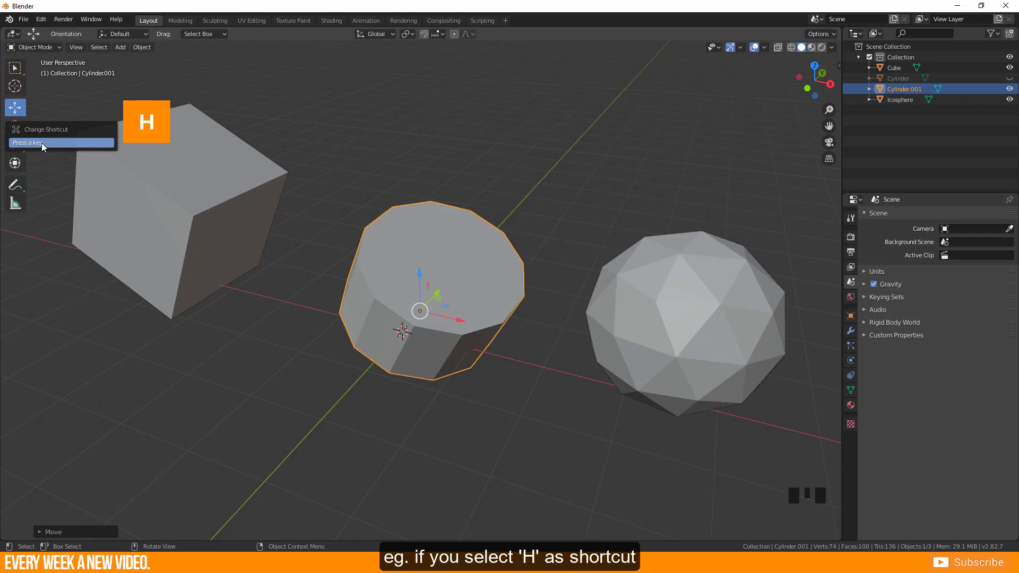
key(h)
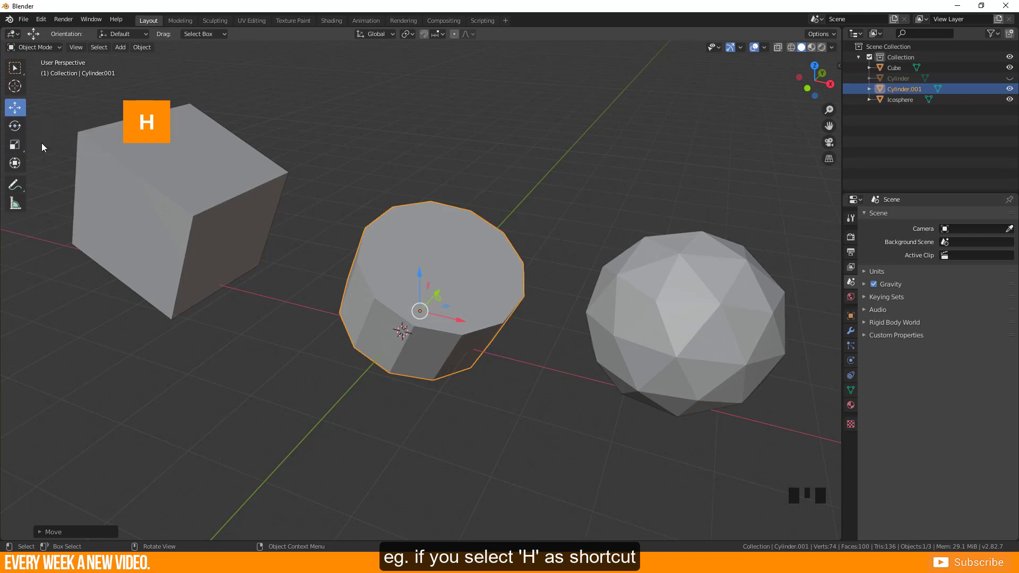
- Hide and unhide Cylinder.001, reselect it, and test the G and Z shortcuts
click(389, 300)
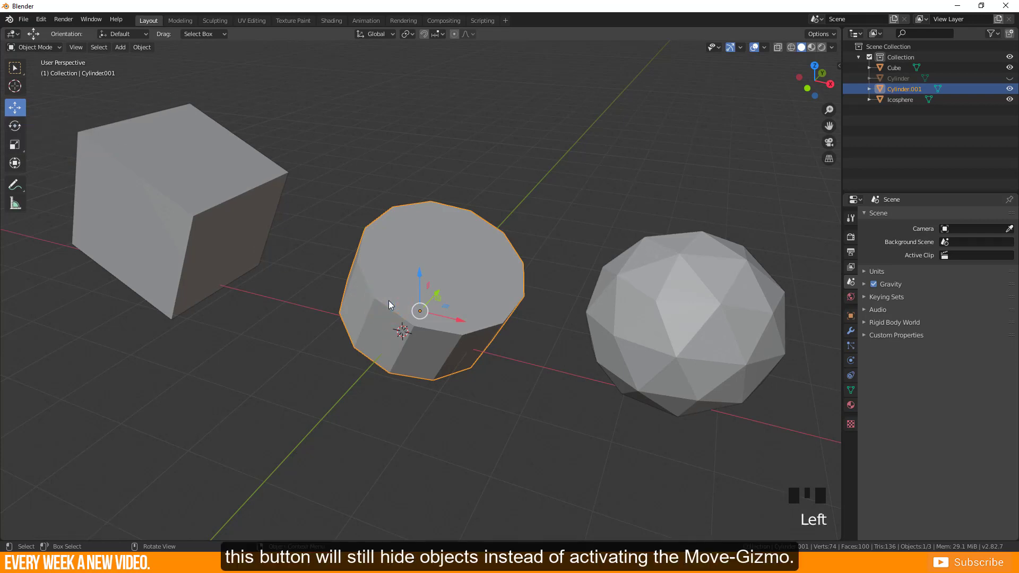
key(h)
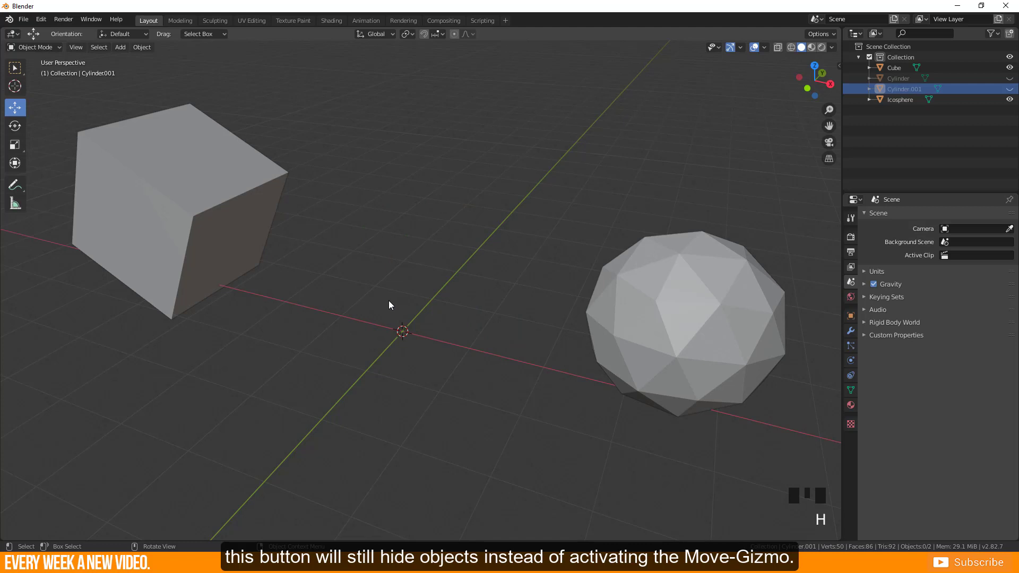
click(389, 300)
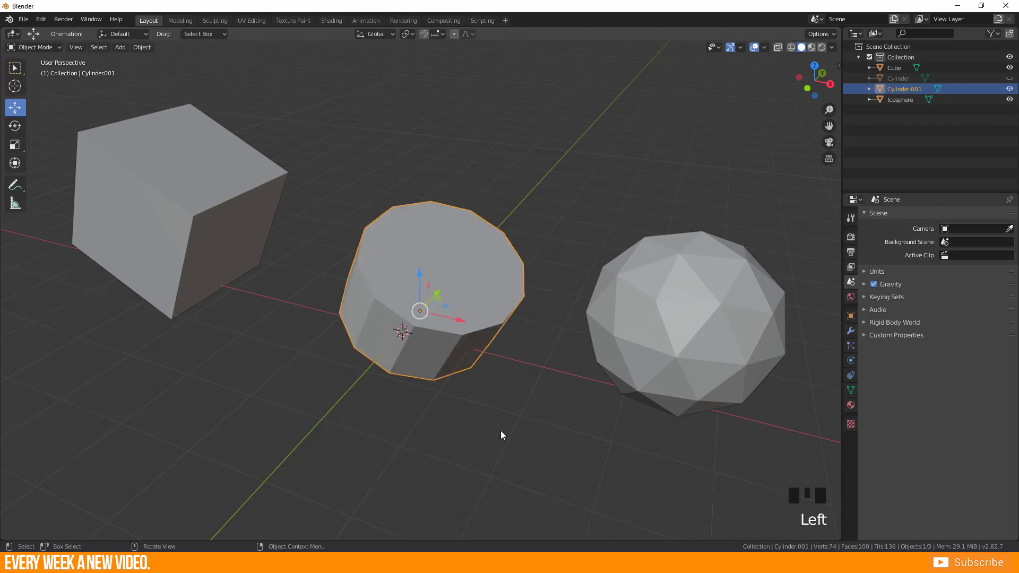
click(478, 320)
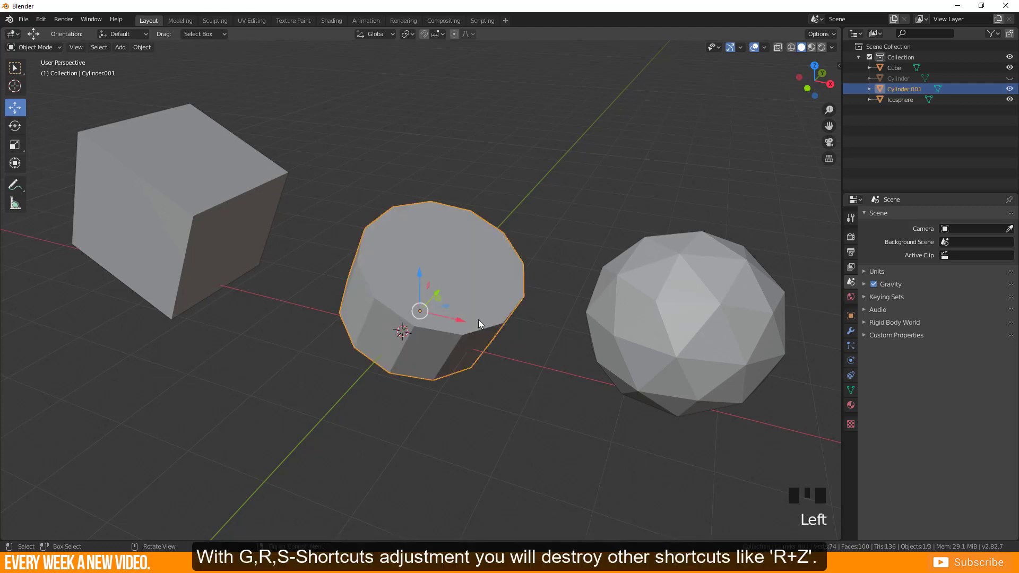
key(g)
key(z)
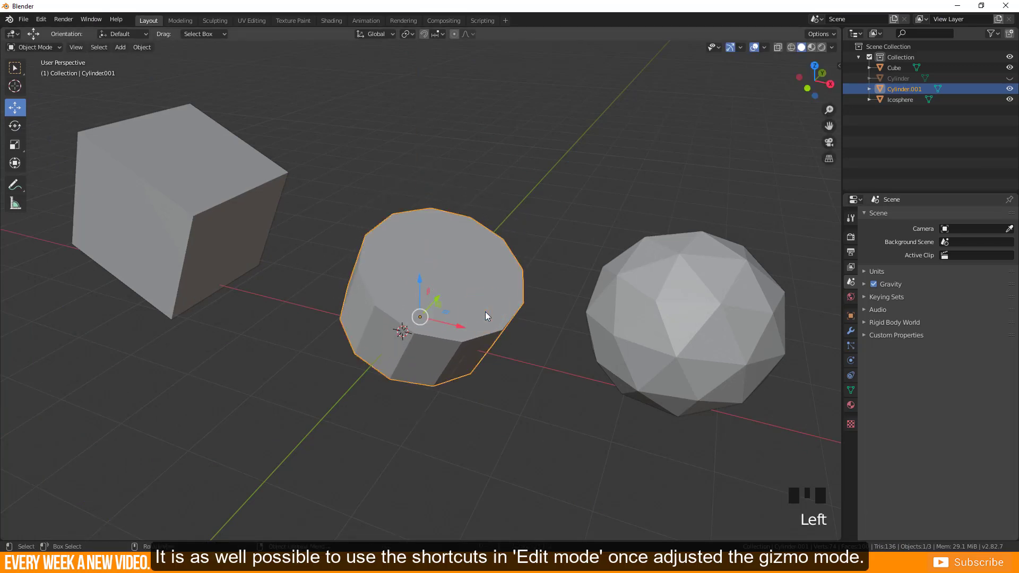
- Enter Edit Mode on Cylinder.001 and cycle Move, Rotate and Scale gizmos with G, R, S
key(Tab)
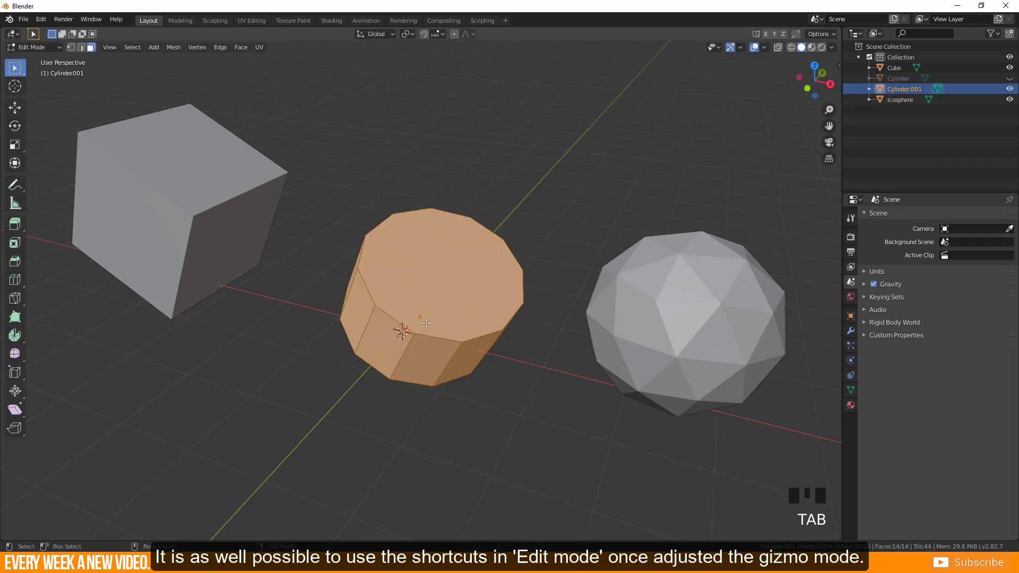
key(g)
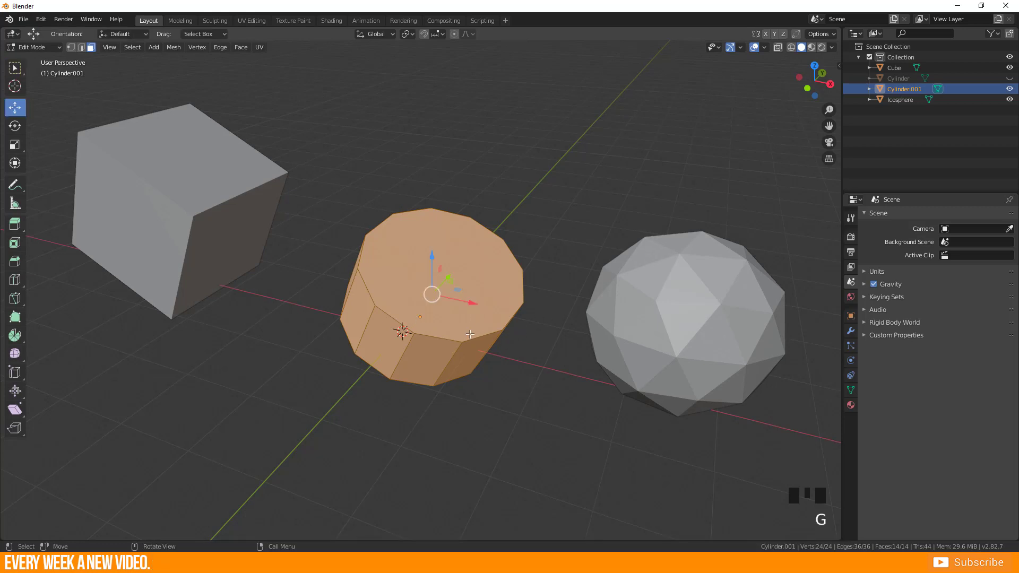
key(r)
key(s)
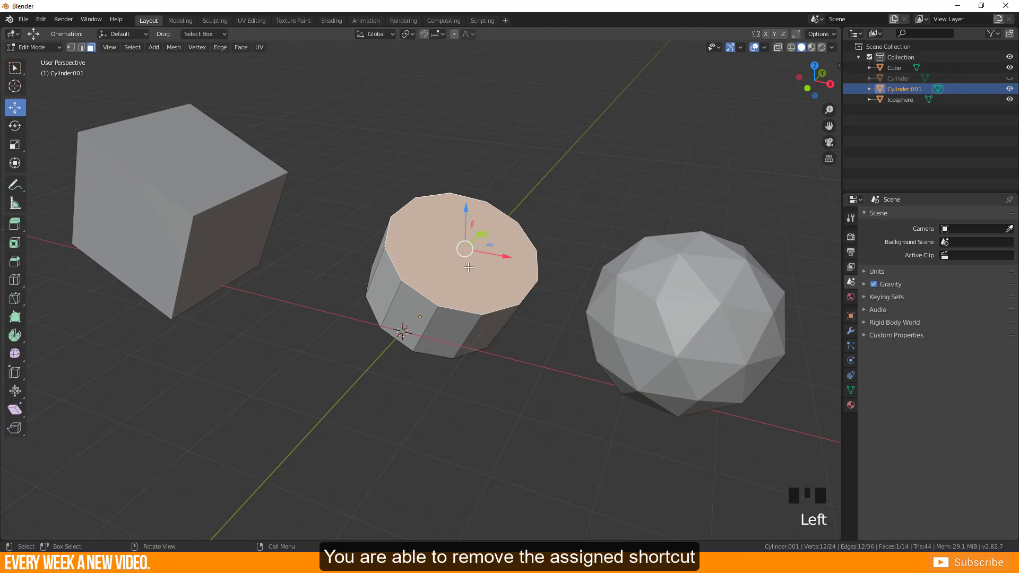
- Remove the custom shortcuts from the Move, Rotate and Scale toolbar tools
right_click(16, 110)
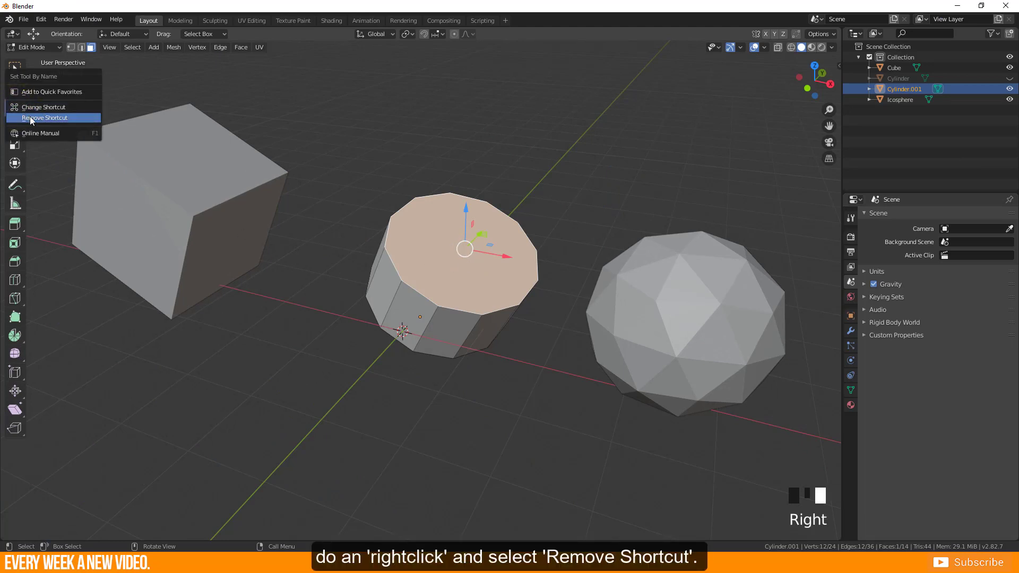
click(33, 121)
right_click(14, 126)
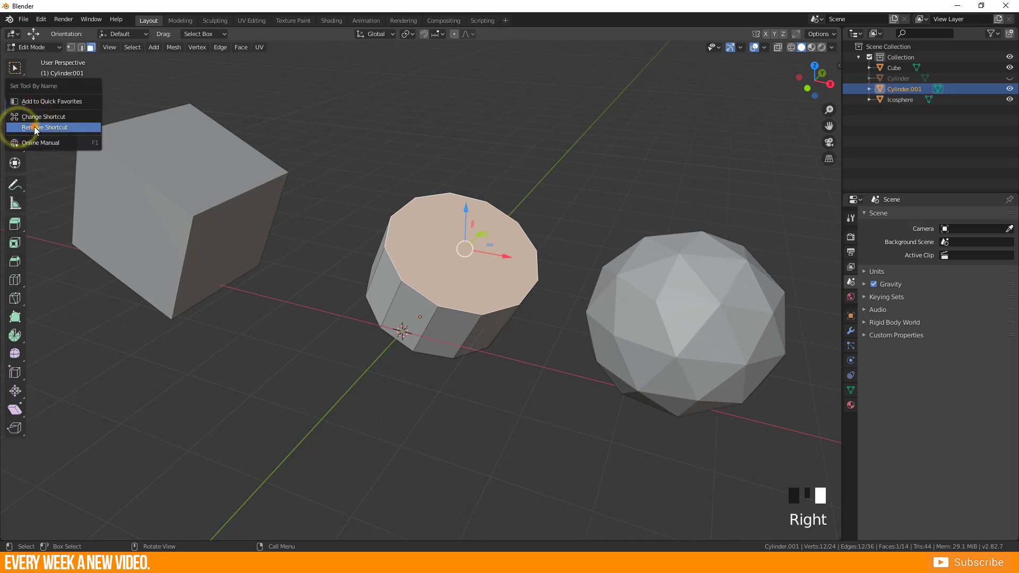
right_click(14, 144)
- Test G, S and R directly on the top face, then cancel the rotation
key(g)
key(s)
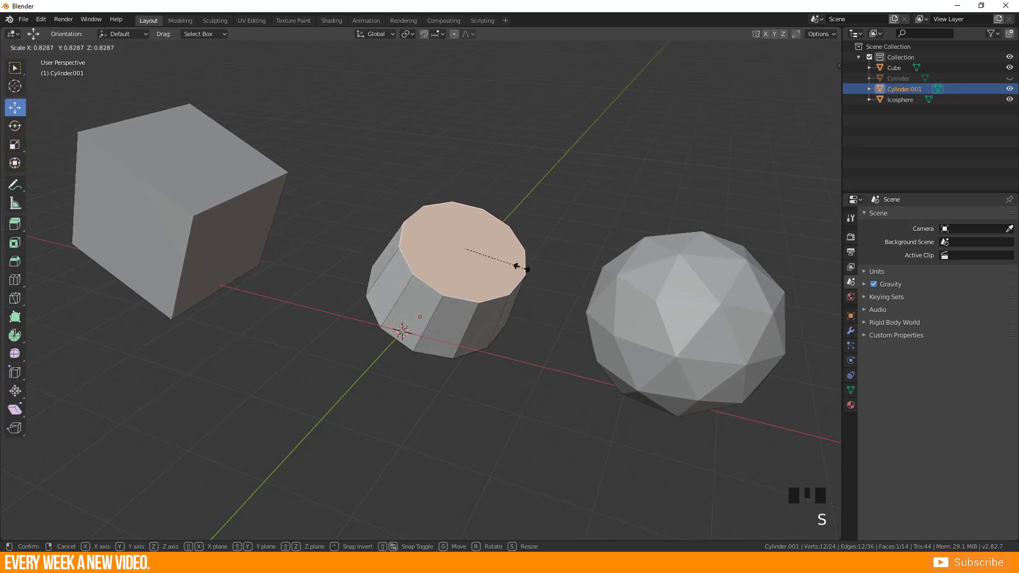
key(r)
right_click(539, 231)
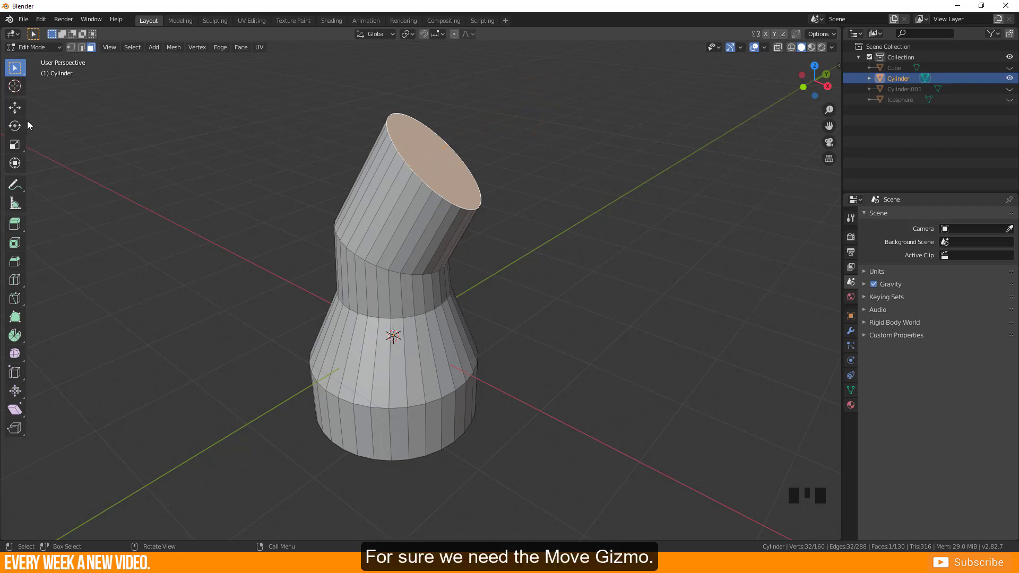
- Activate the Move tool to show its gizmo on the Cylinder's tilted spout face
click(14, 108)
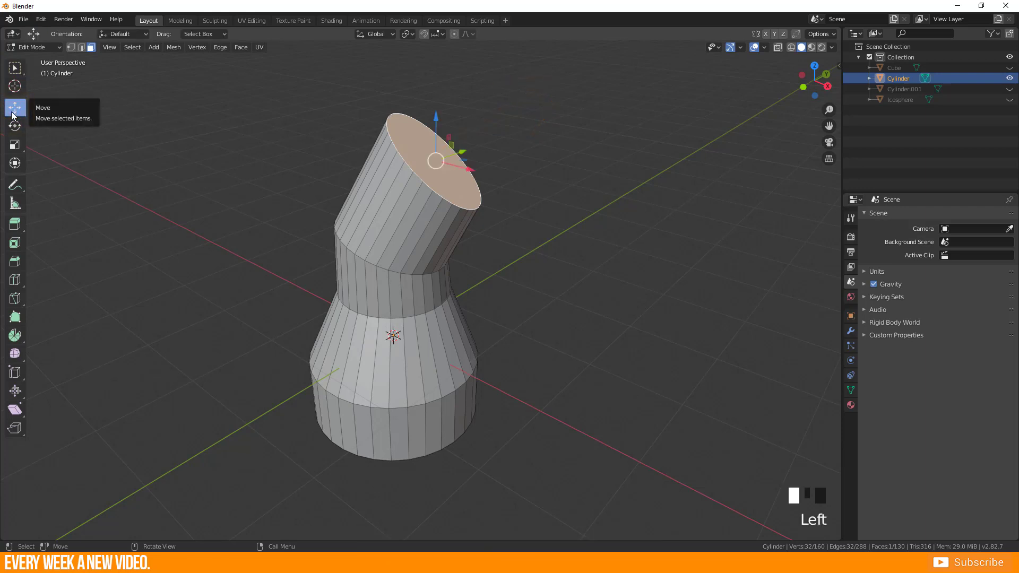
- Expand the Object Gizmos orientation list in the viewport Gizmo settings
click(741, 47)
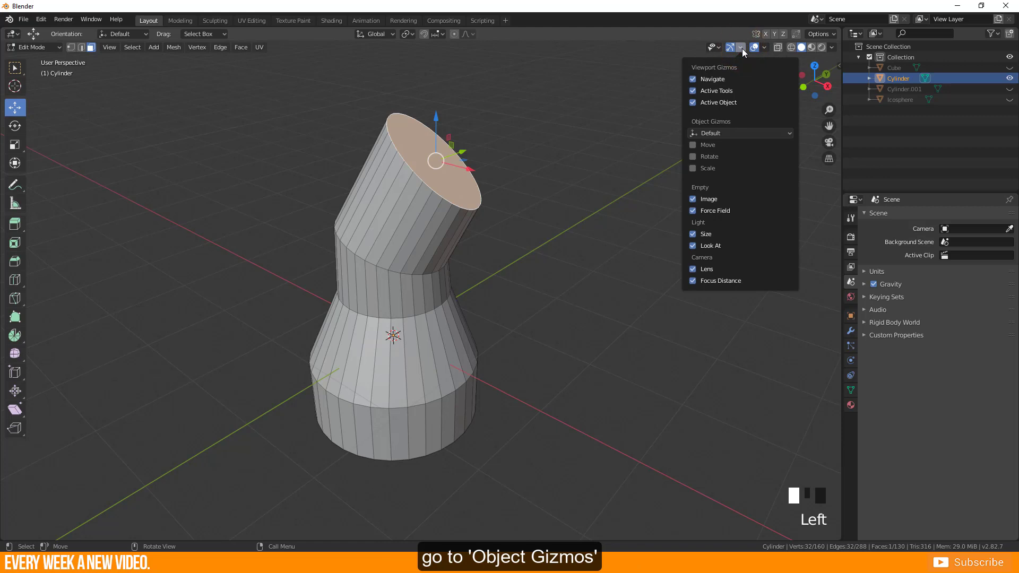
click(704, 133)
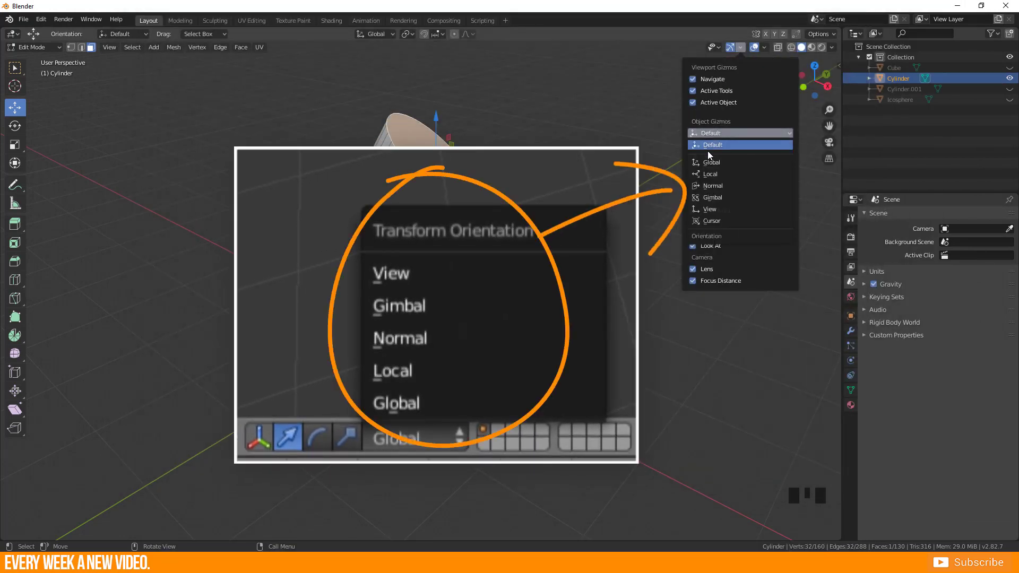
- Set Object Gizmos to Normal and drag the blue arrow to push the spout face outward
click(715, 185)
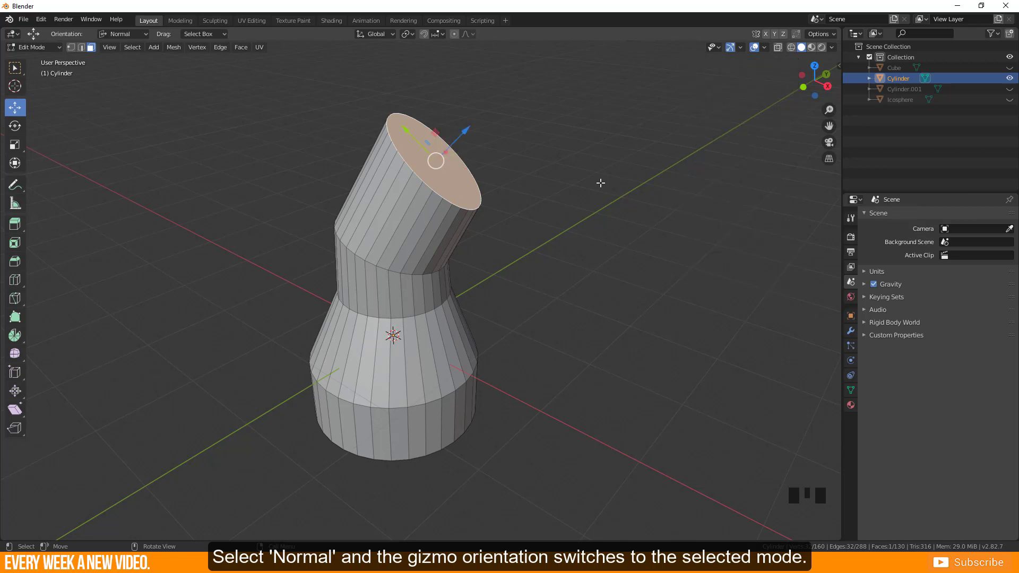
drag(467, 132, 495, 102)
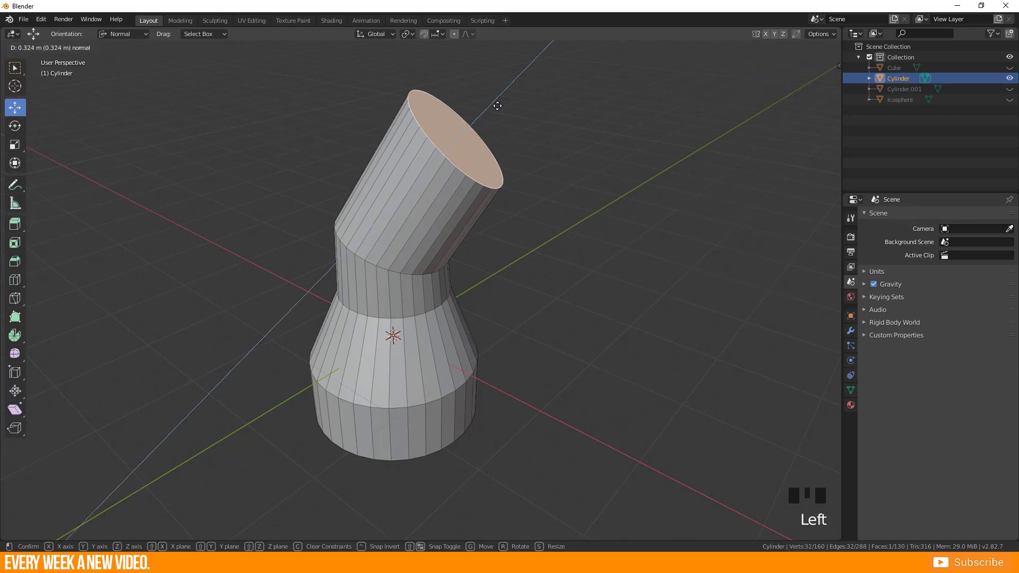
middle_drag(495, 102, 361, 209)
scroll(361, 208, down, 3)
drag(379, 179, 377, 144)
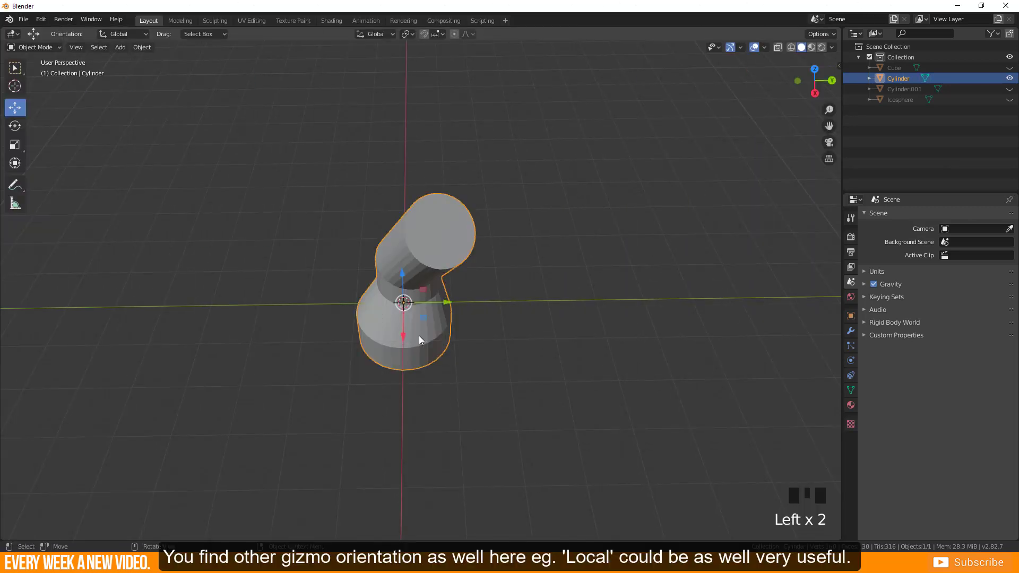
- Switch Object Gizmos to Local orientation and set the Cylinder's Z rotation to 90° in the sidebar
click(740, 47)
click(719, 133)
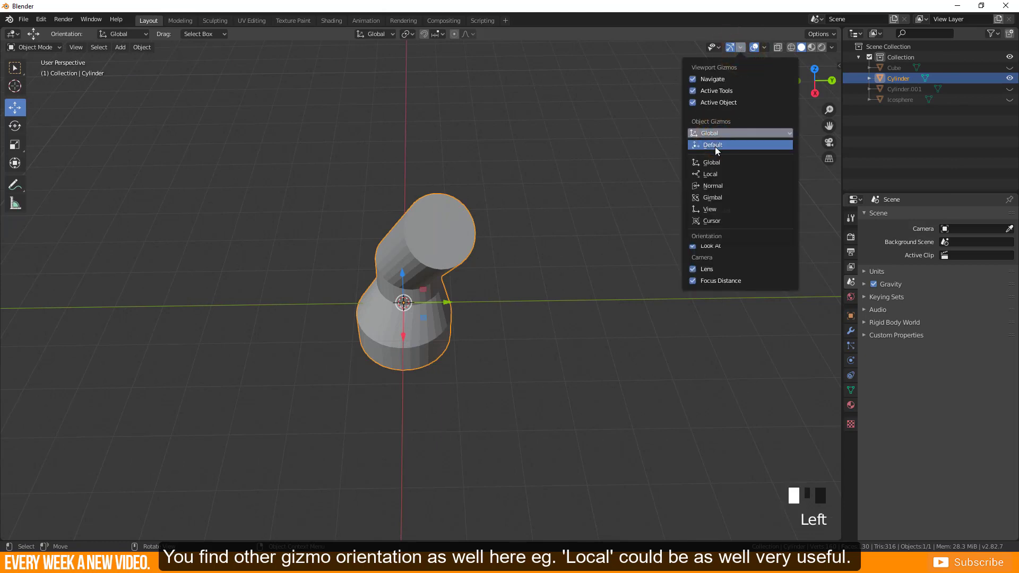
click(711, 174)
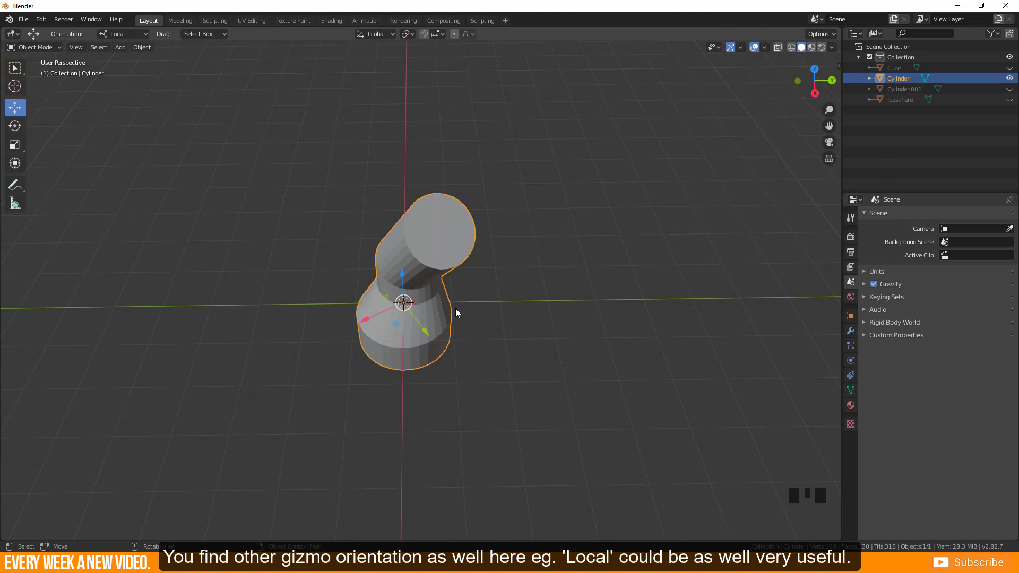
key(n)
drag(774, 153, 806, 153)
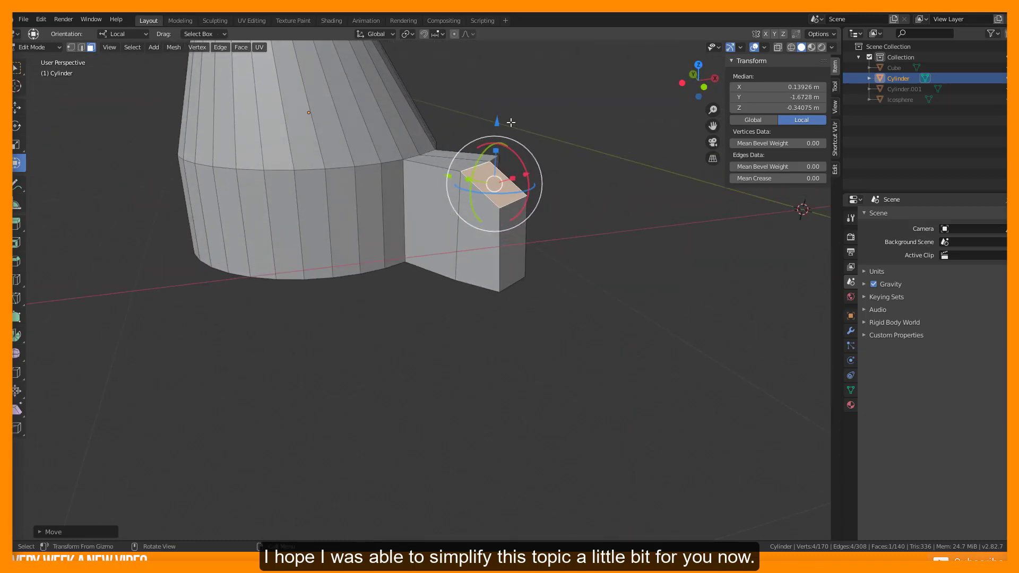
- Extrude the side block's face 0.5649 m along its normal into an upward-angled arm
middle_drag(604, 184, 636, 175)
key(e)
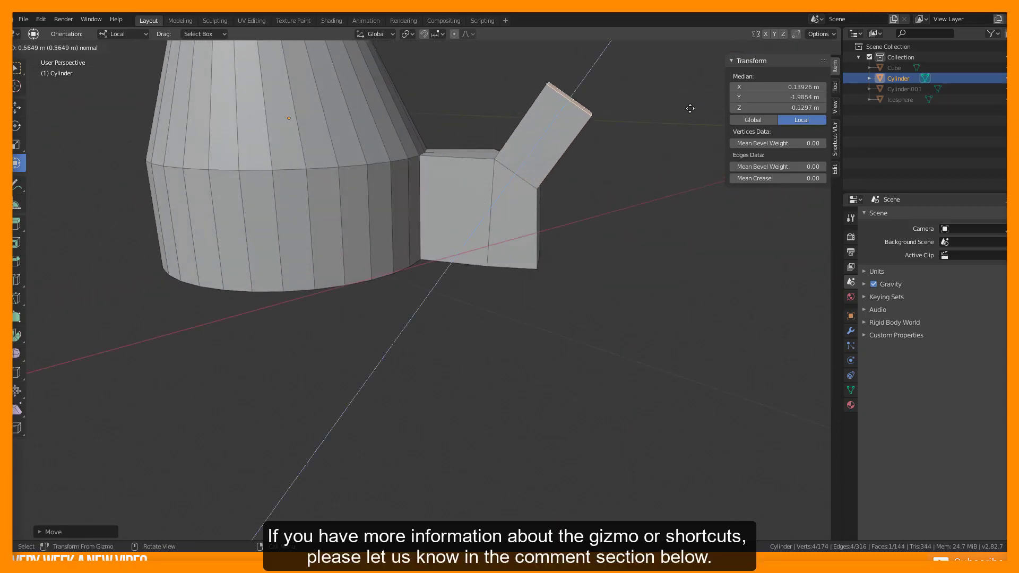